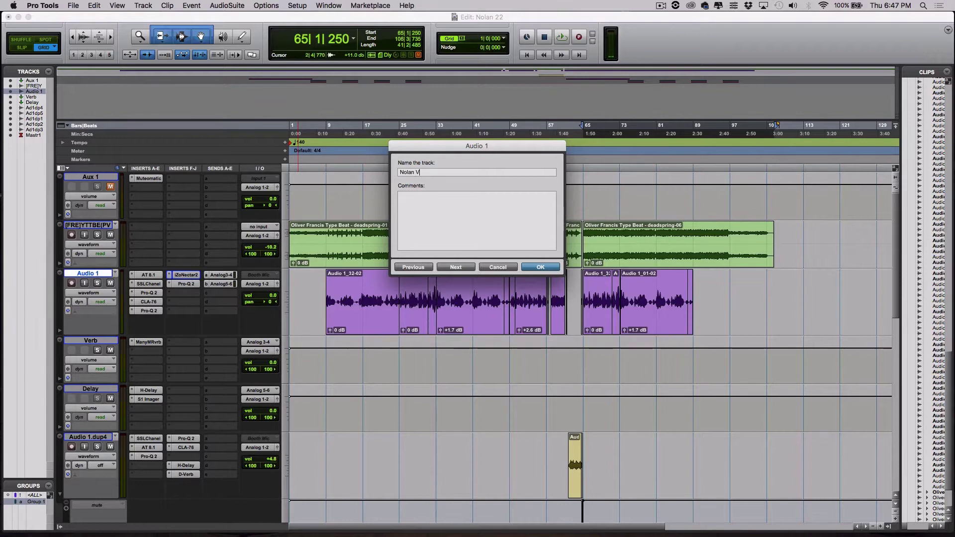
Rename the Audio 1 track with the artist's first name followed by Verse and enlarge its track height.
key("Return")
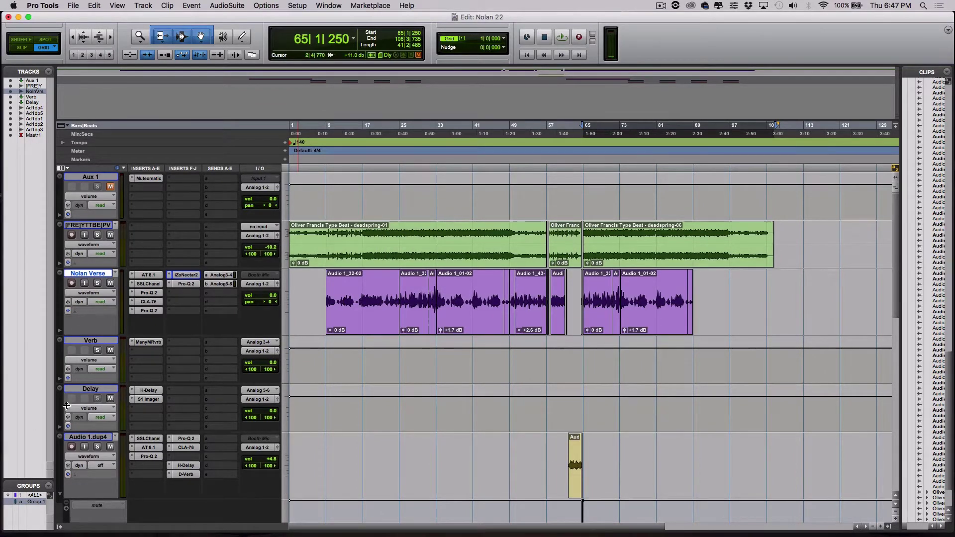
left_click_drag(71, 375, 59, 461)
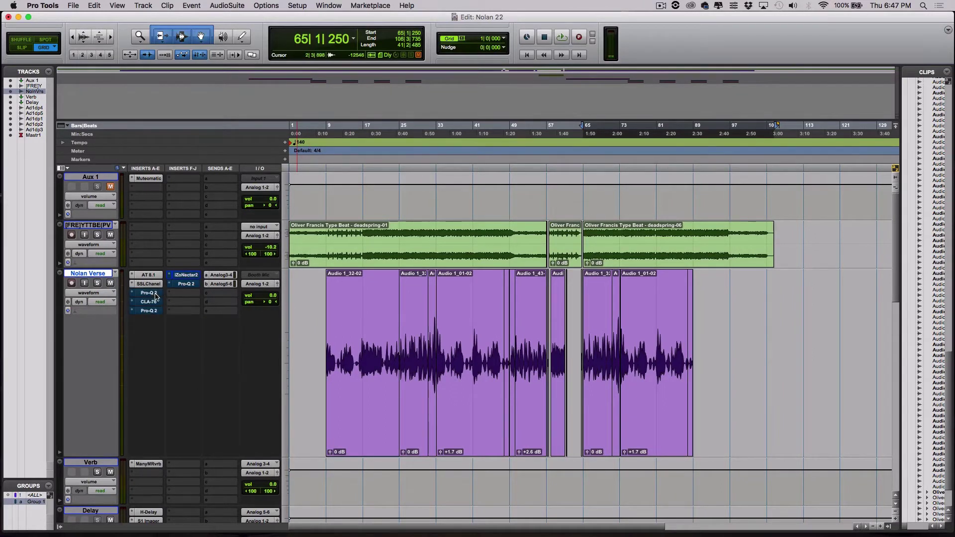
Play the vocal verse from about bar 8 to around bar 17 and stop playback.
left_click(322, 128)
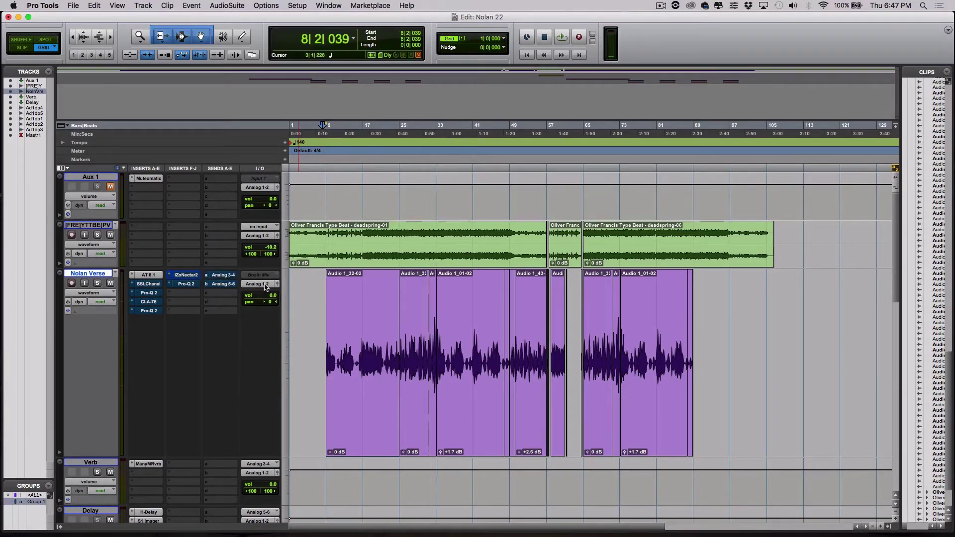
key("space")
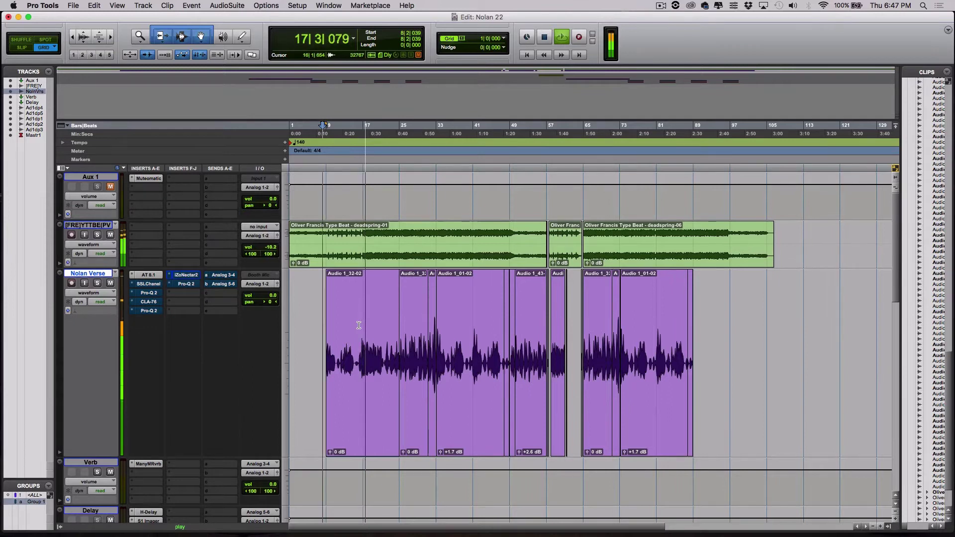
key("space")
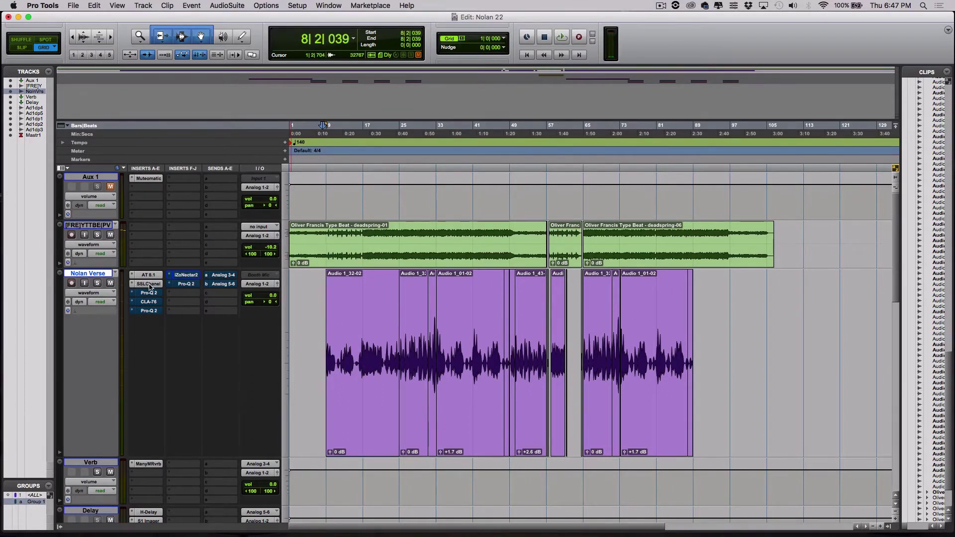
Open the SSLChannel plug-in on the verse track and place its window clear of the inserts and the verse's beginning.
left_click(148, 285)
left_click_drag(282, 162, 730, 76)
left_click(781, 330)
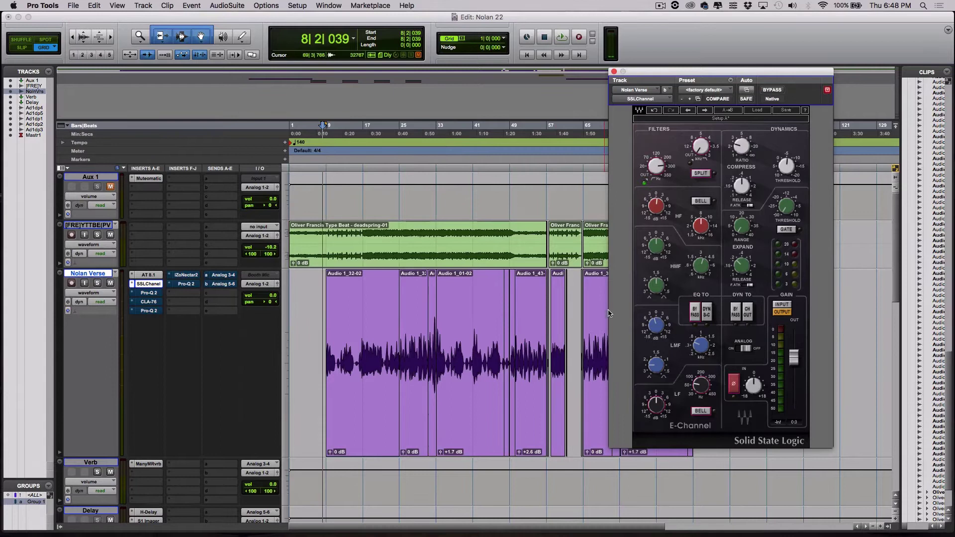
mouse_move(657, 327)
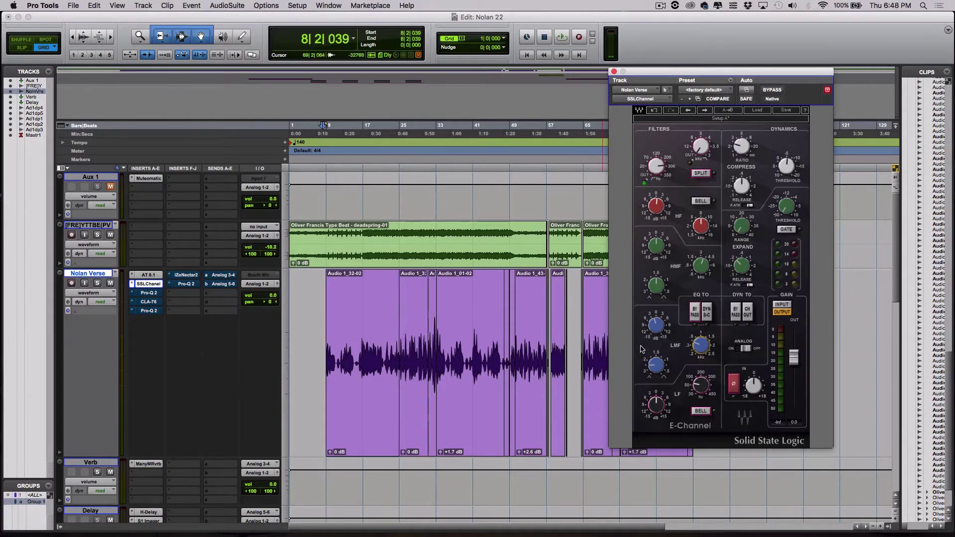
left_click_drag(718, 72, 704, 74)
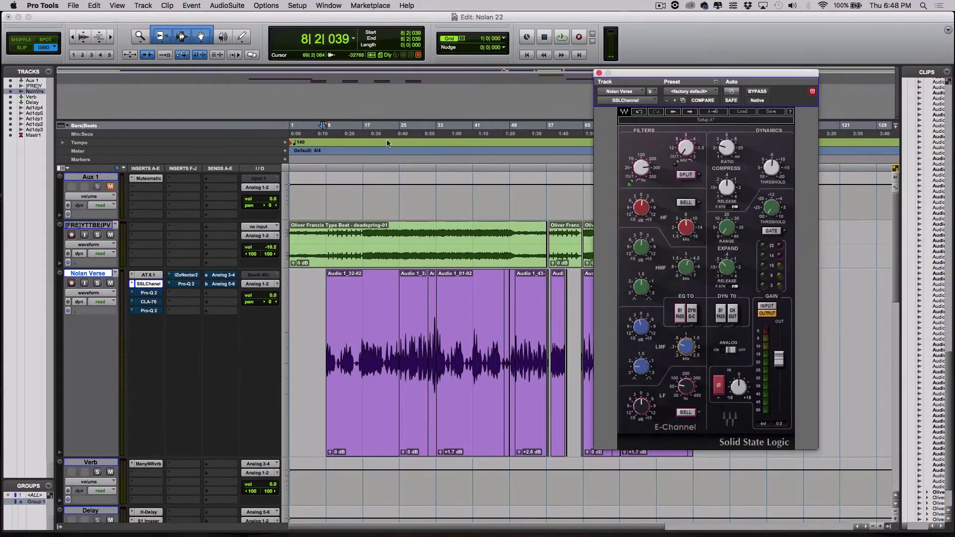
Compare the verse from about bar 8 with the SSLChannel bypassed and re-enabled during playback, and stop playback.
left_click(320, 127)
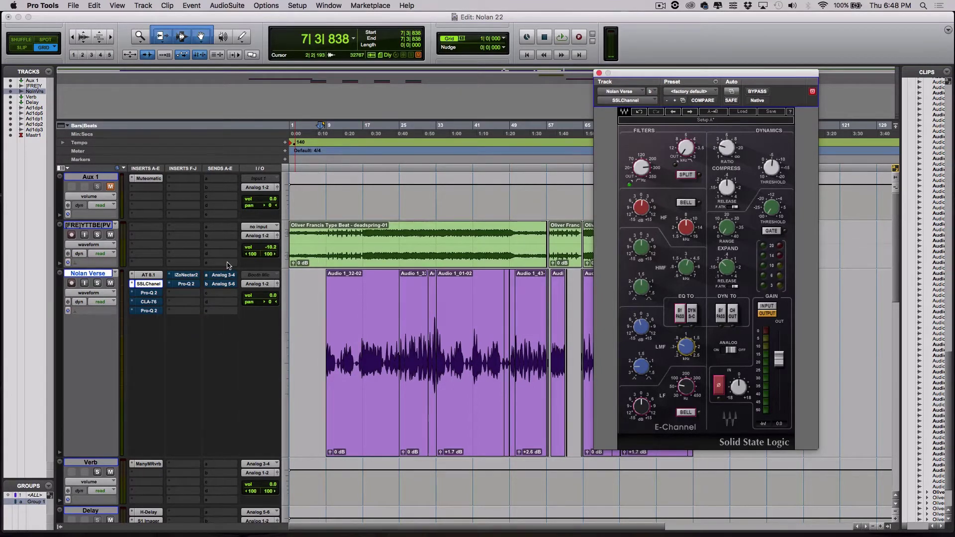
left_click(344, 128)
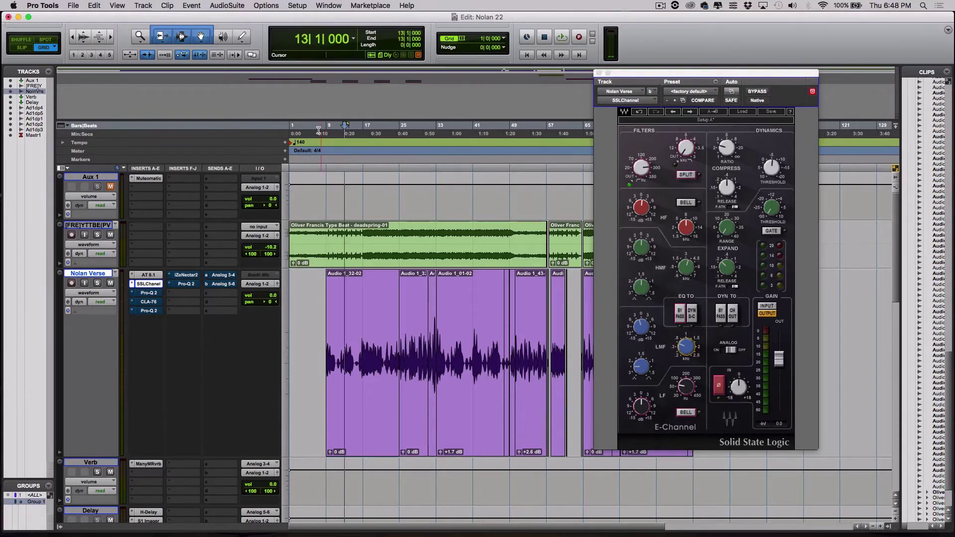
left_click(321, 128)
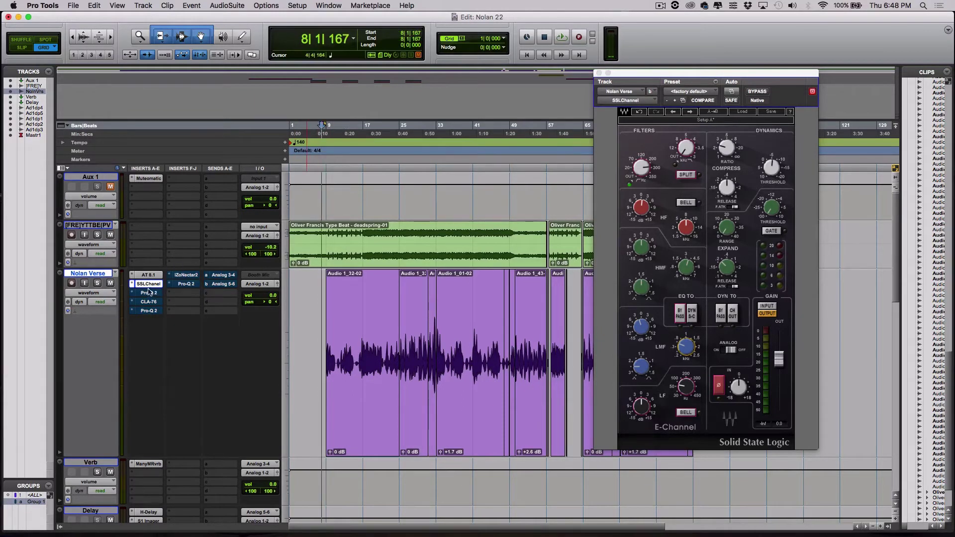
left_click(154, 284, "super")
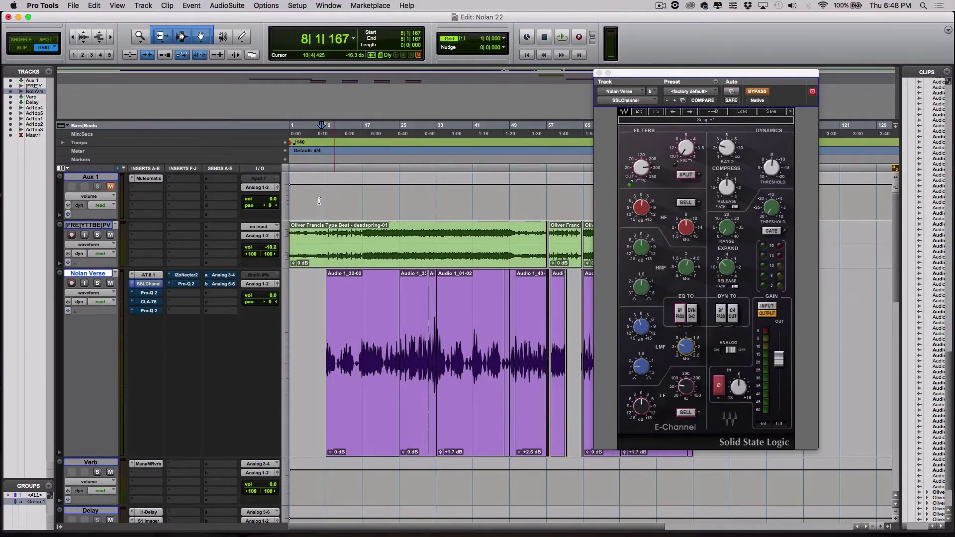
key("space")
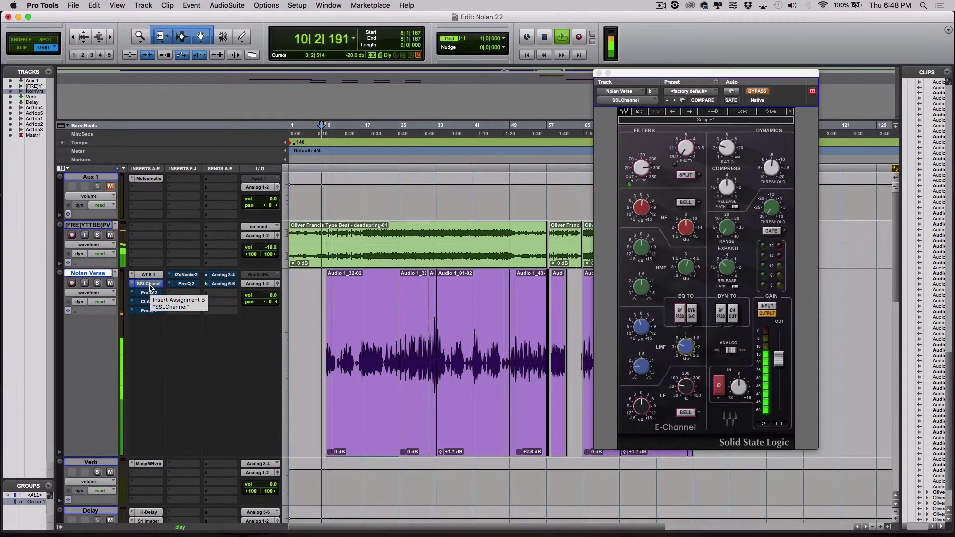
left_click(148, 284, "super")
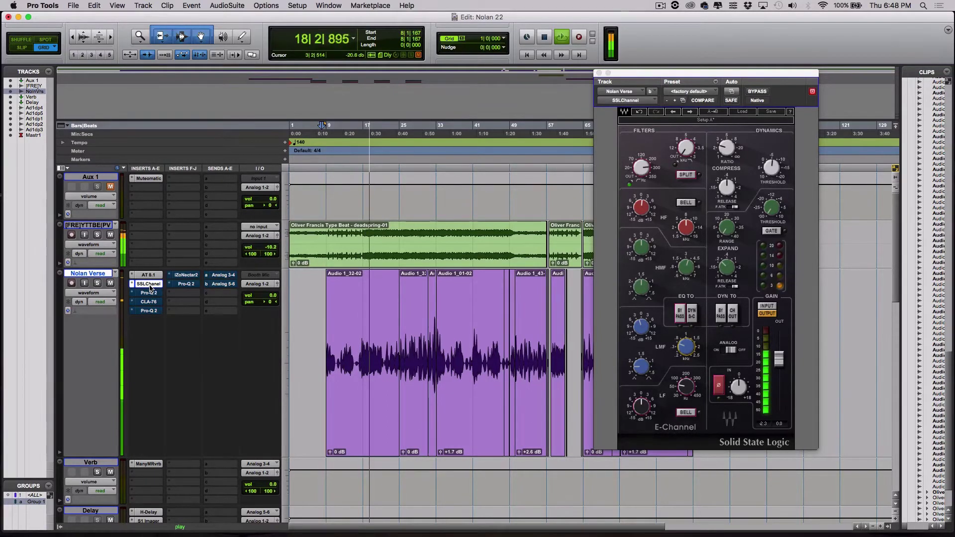
key("space")
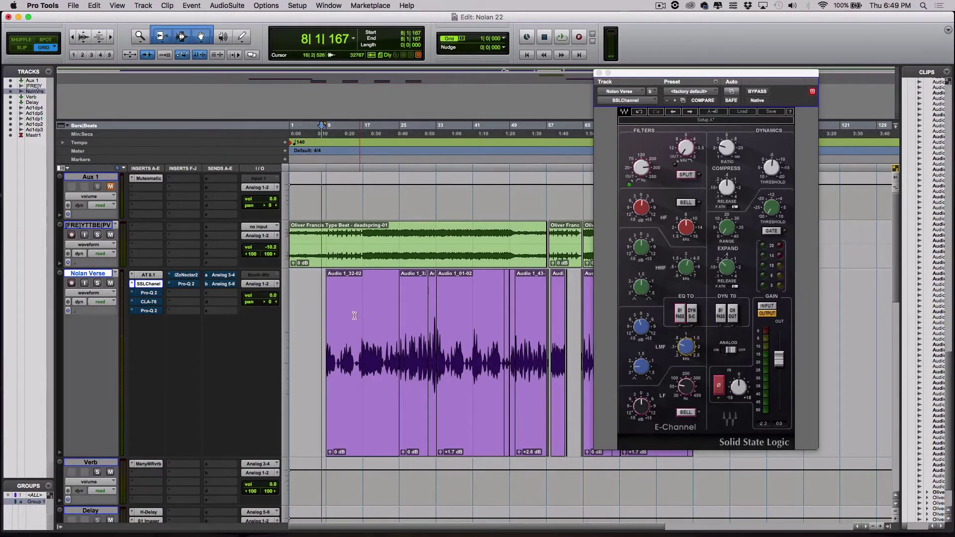
Open the first Pro-Q 2 equalizer on the verse track and select its narrow cut near 1.7 kHz.
left_click(148, 293)
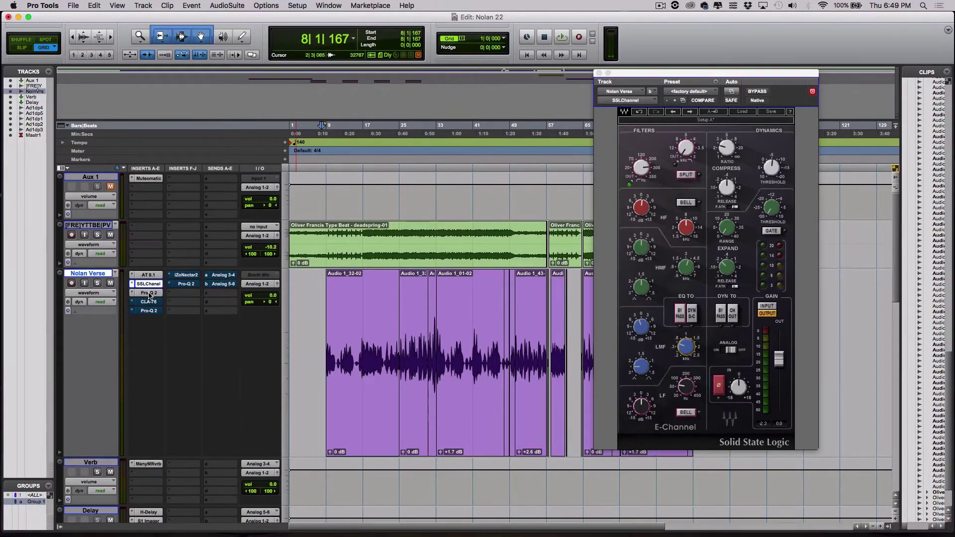
left_click_drag(728, 80, 490, 99)
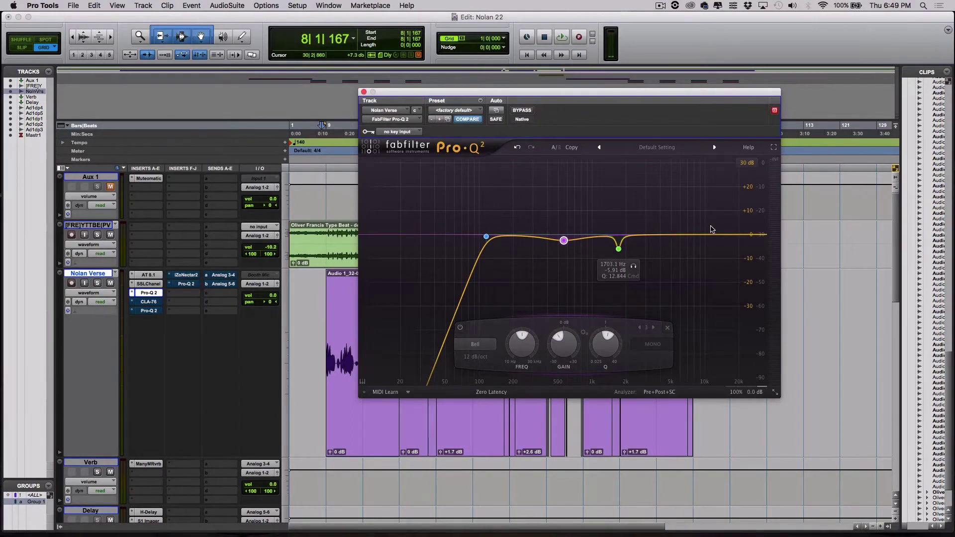
left_click(618, 249)
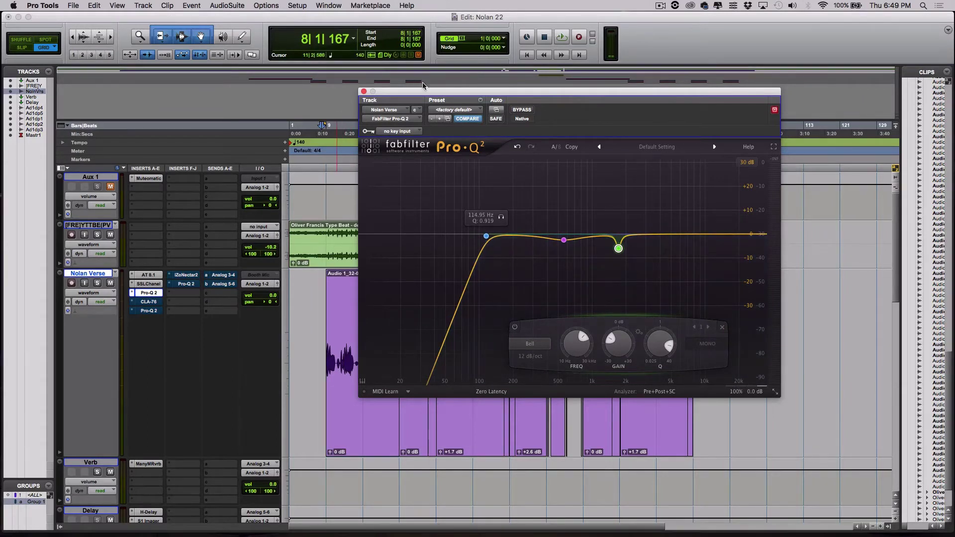
Compare the verse from about bar 8 with Pro-Q 2 bypassed and re-enabled during playback, and stop playback.
left_click(524, 114)
left_click_drag(544, 94, 662, 58)
key("space")
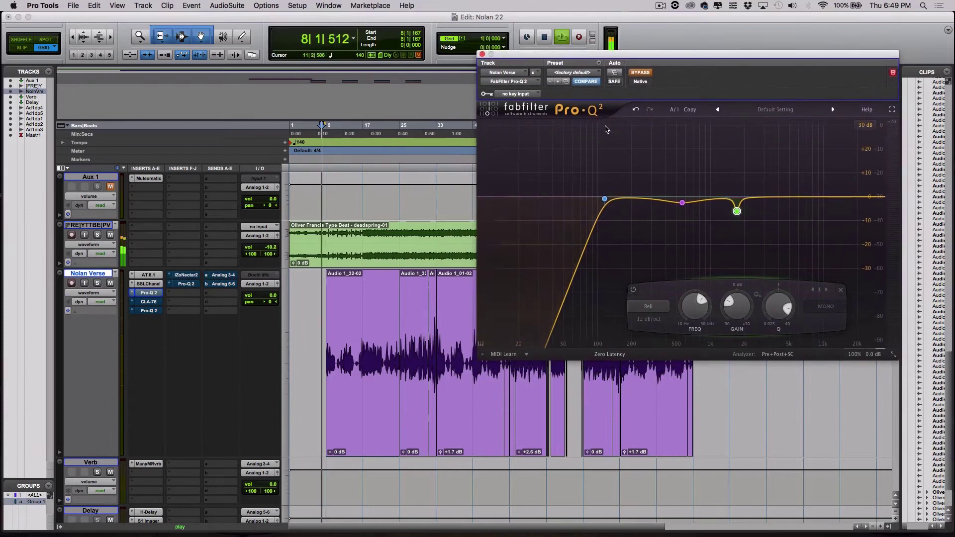
left_click(640, 72)
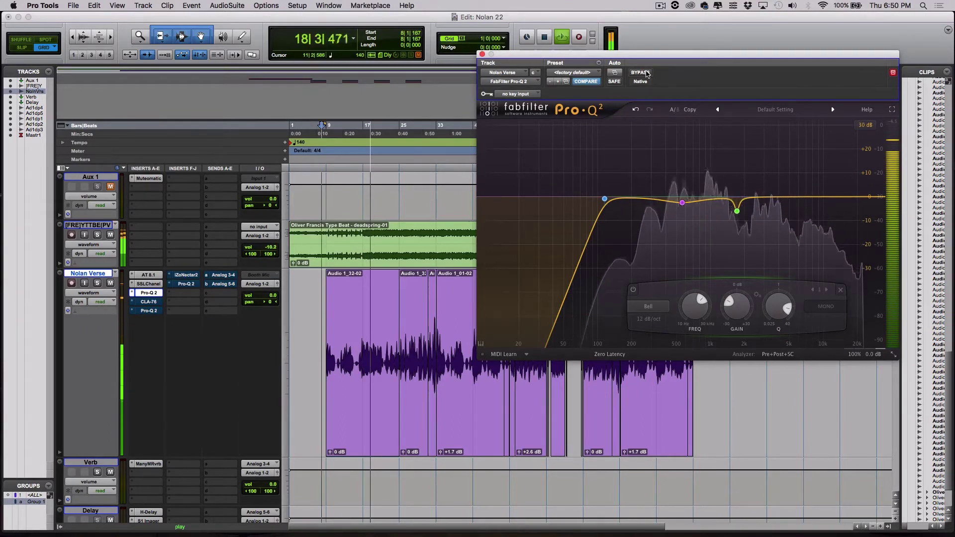
left_click(544, 37)
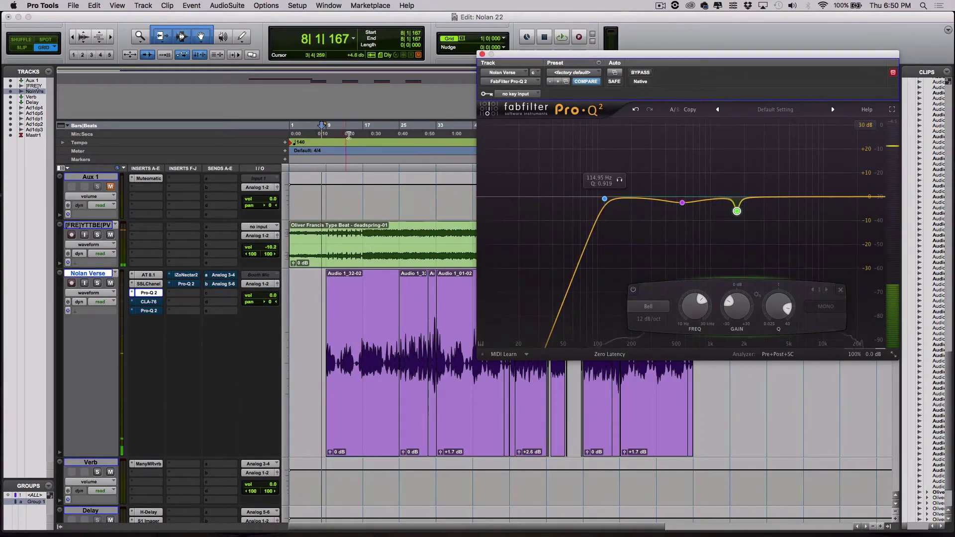
Play from about bar 16, boost the 1.7 kHz band by about 29 dB to audition it, and return its gain to about -5.8 dB.
left_click_drag(371, 134, 373, 126)
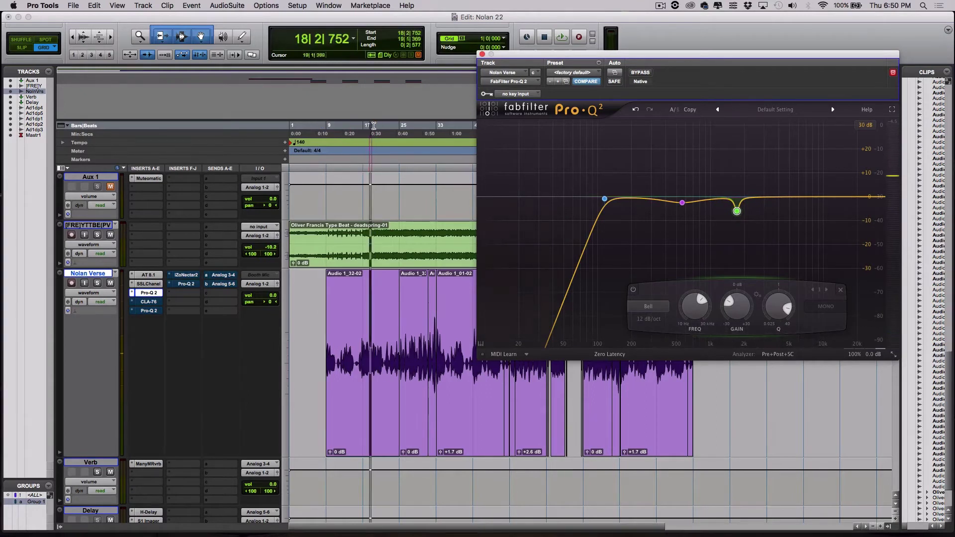
left_click(363, 126)
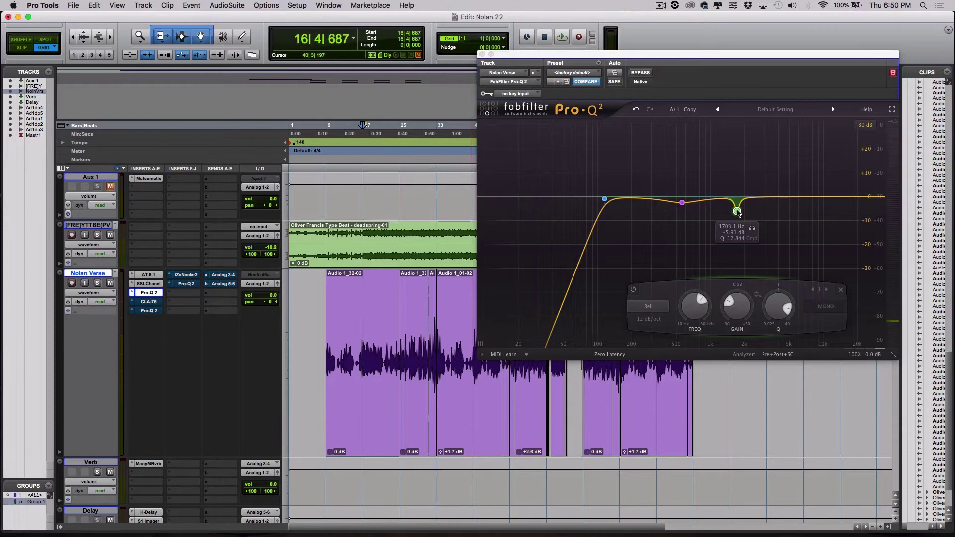
key("space")
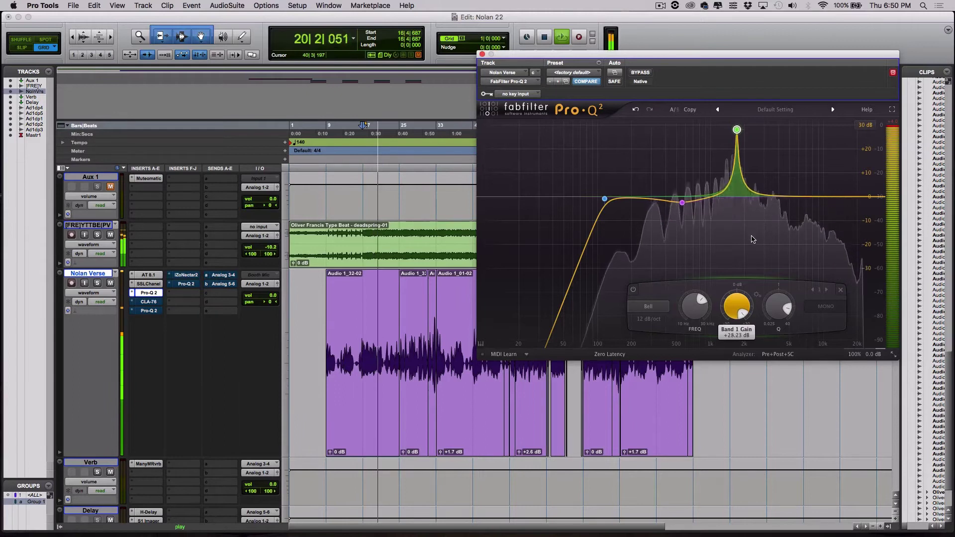
left_click_drag(742, 250, 710, 311)
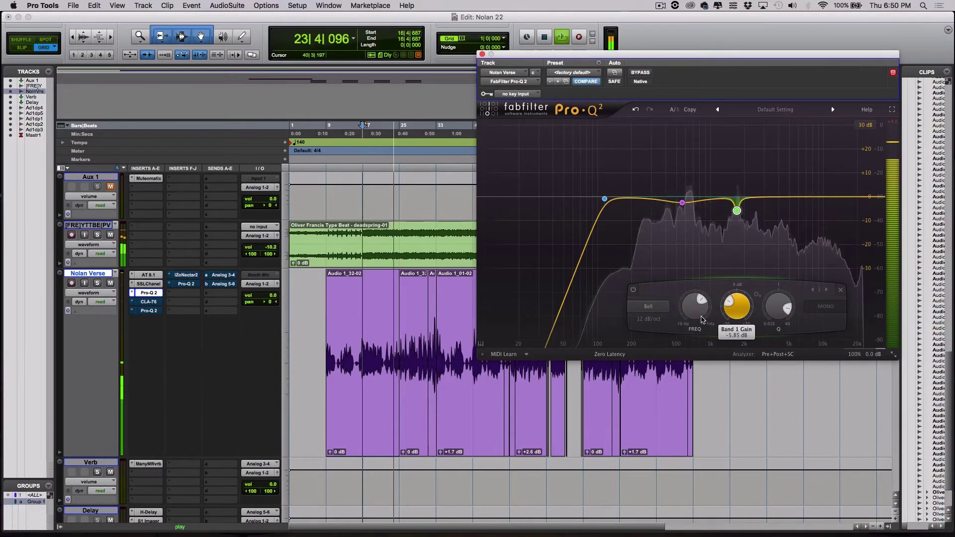
Select the 559 Hz bell band, adjust its gain to about -2.59 dB during playback, and stop playback.
left_click(681, 202)
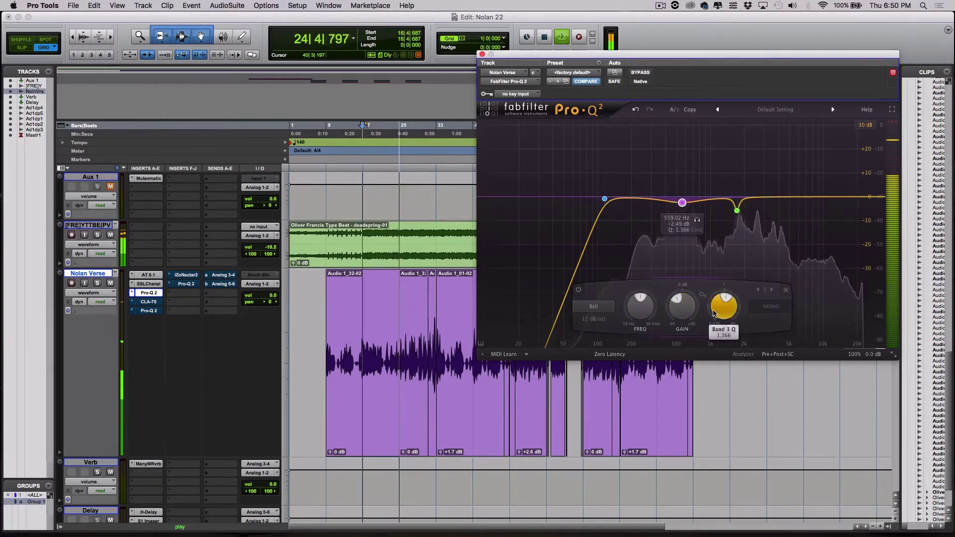
mouse_move(681, 306)
left_mouse_down()
mouse_move(692, 272)
mouse_move(677, 322)
left_mouse_up()
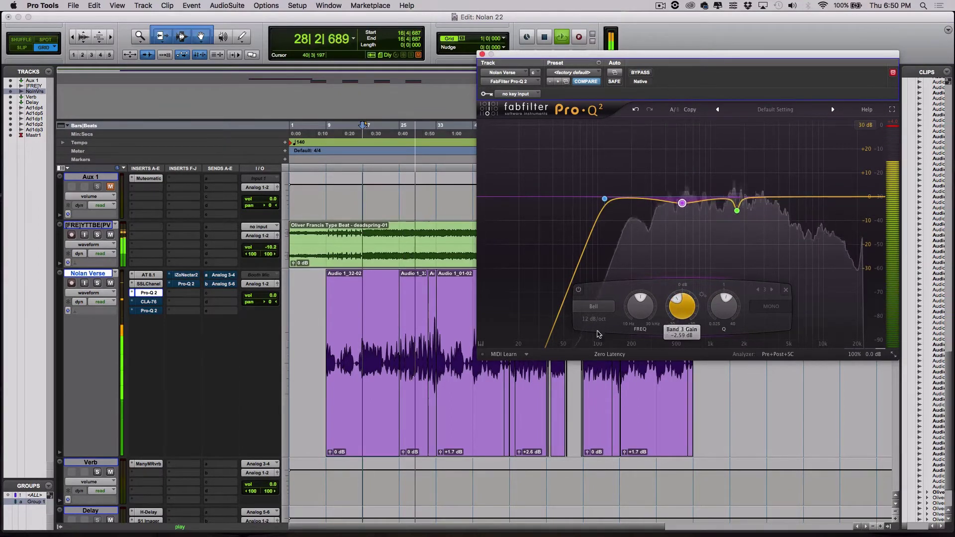
key("space")
mouse_move(724, 211)
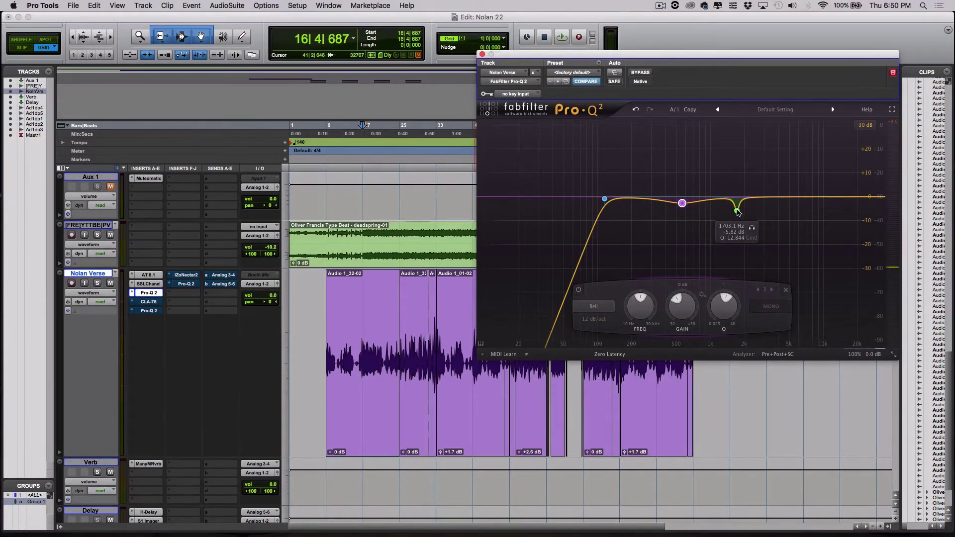
Open the CLA-76 compressor on the verse track, sweep its release, and set it to about 5.
left_click(149, 302)
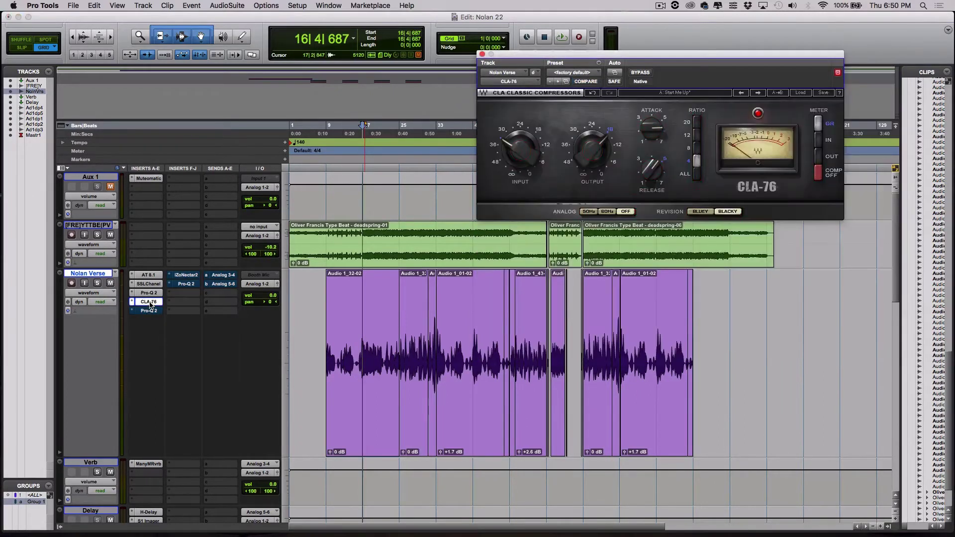
left_click_drag(618, 58, 270, 75)
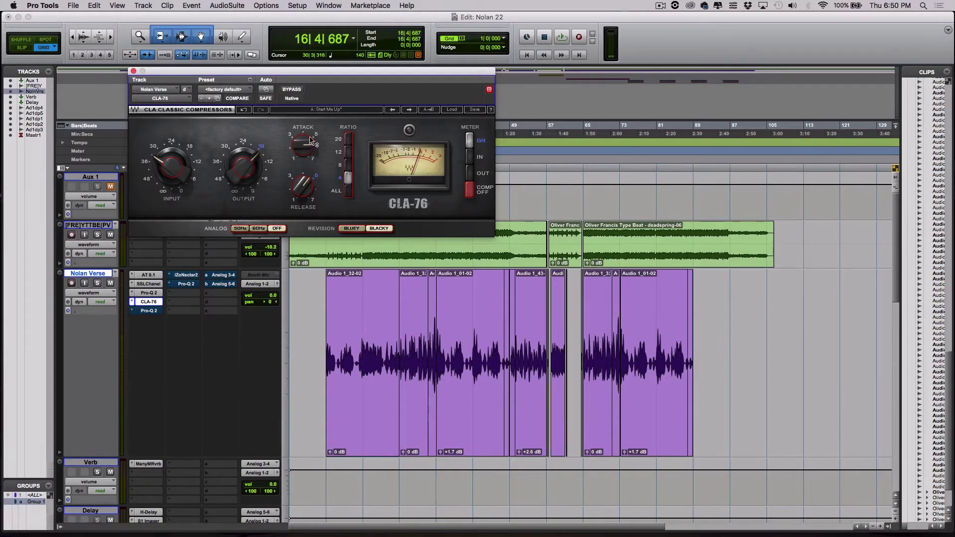
mouse_move(306, 145)
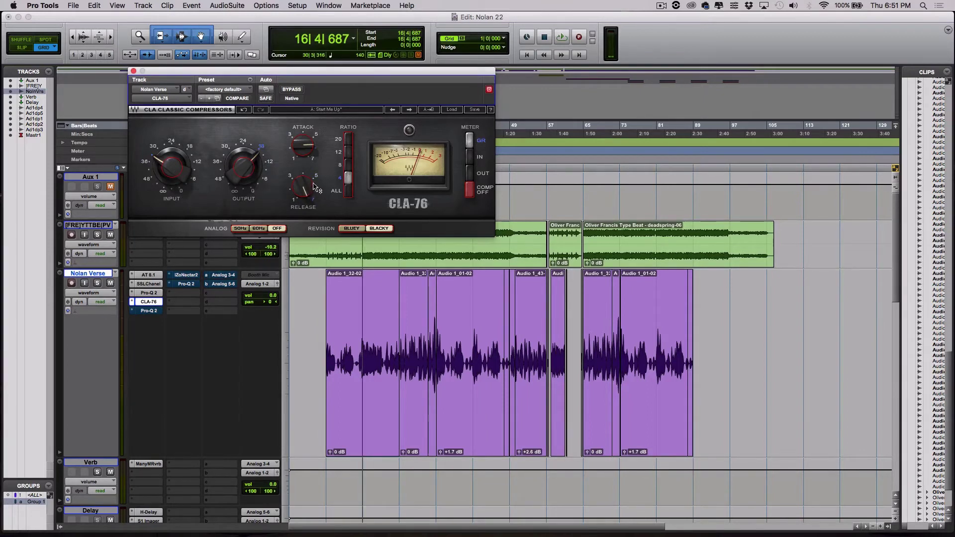
left_click_drag(301, 186, 302, 195)
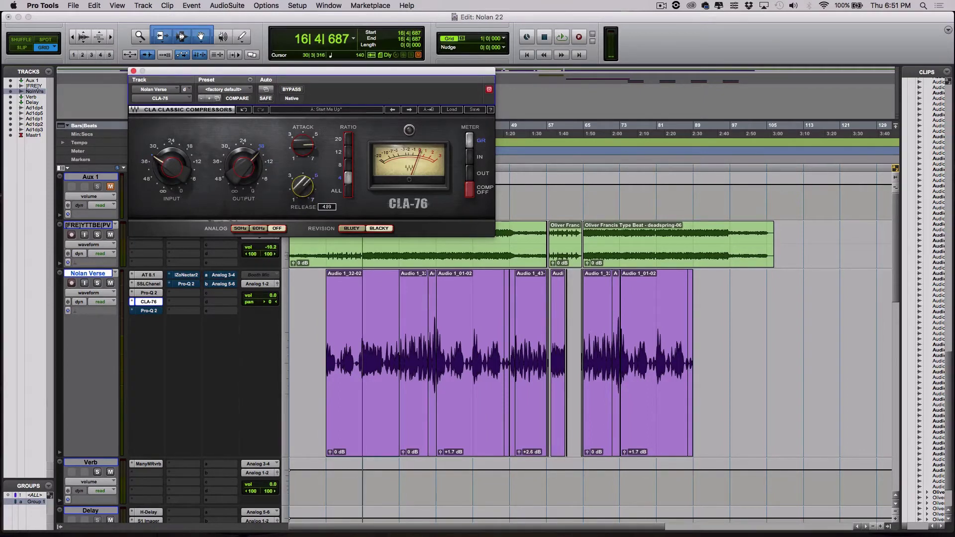
Compare the verse from about bar 16 with the CLA-76 bypassed and re-enabled during playback.
left_click_drag(293, 72, 657, 76)
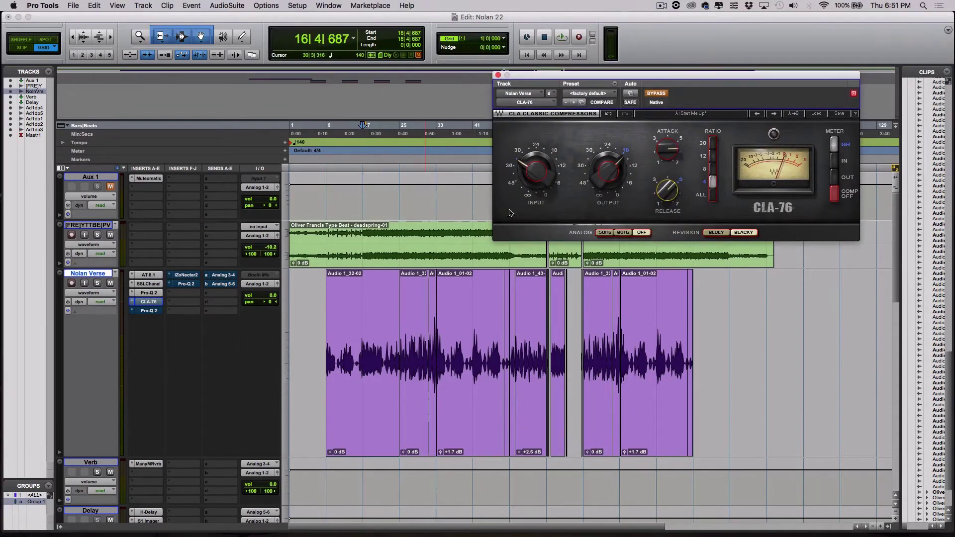
key("space")
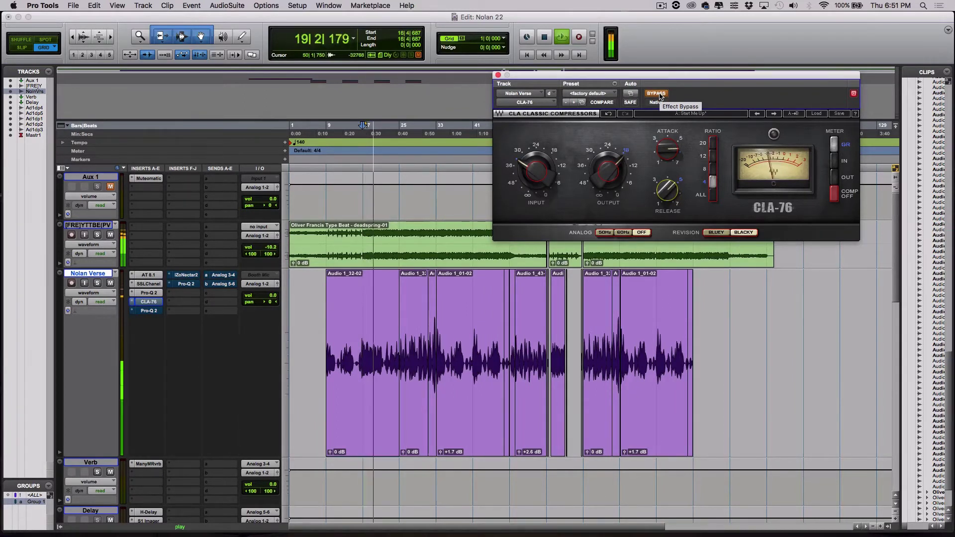
left_click(658, 93)
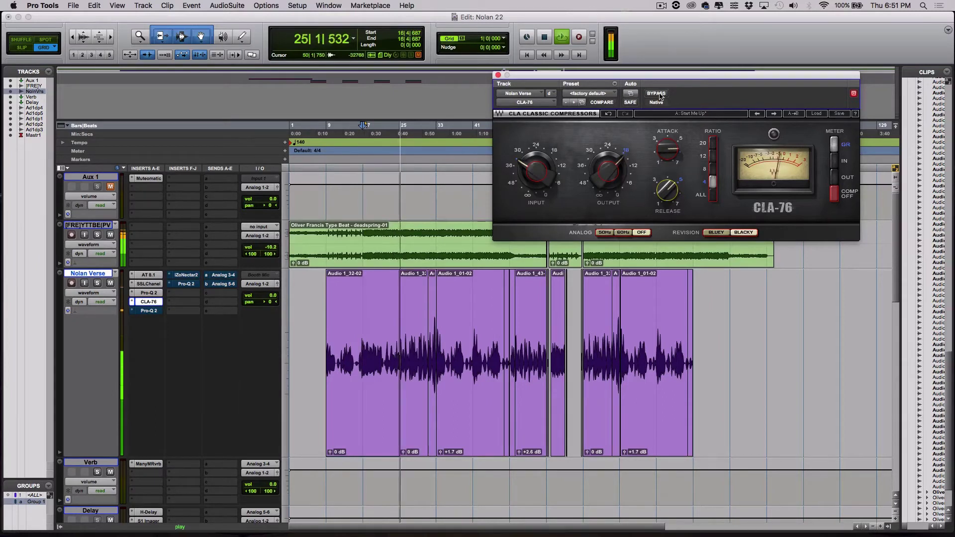
Compare the verse once more with the CLA-76 bypassed and re-enabled, close the plug-in window, and stop playback.
left_click(658, 95)
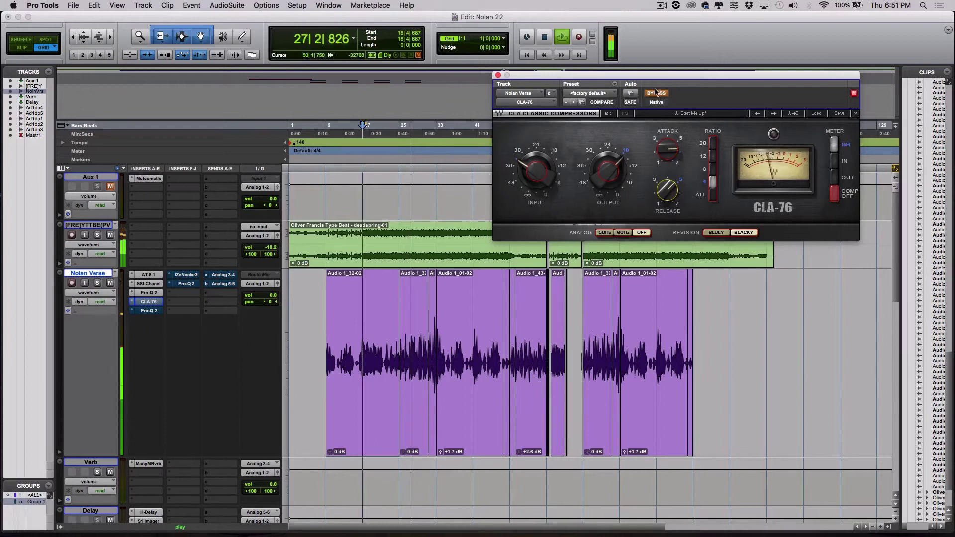
left_click(658, 95)
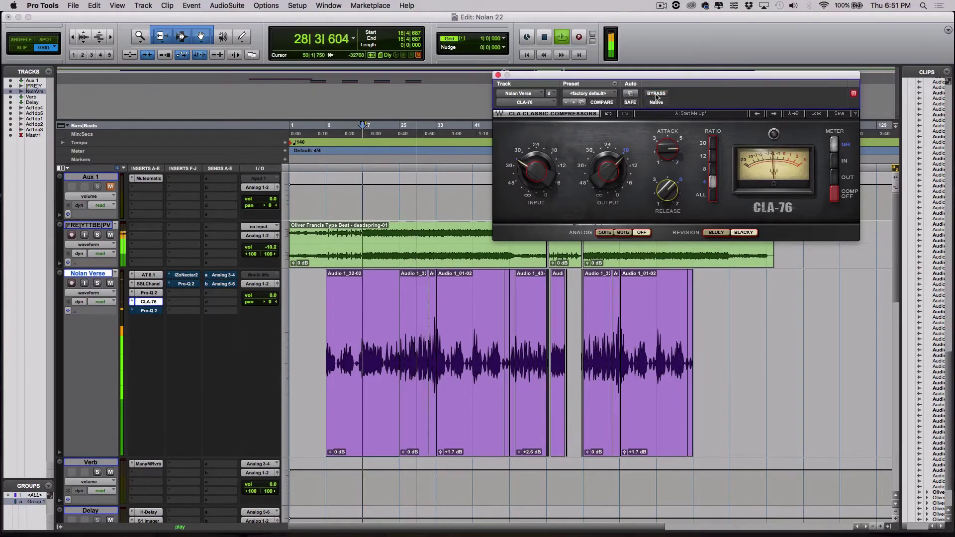
left_click(498, 75)
key("space")
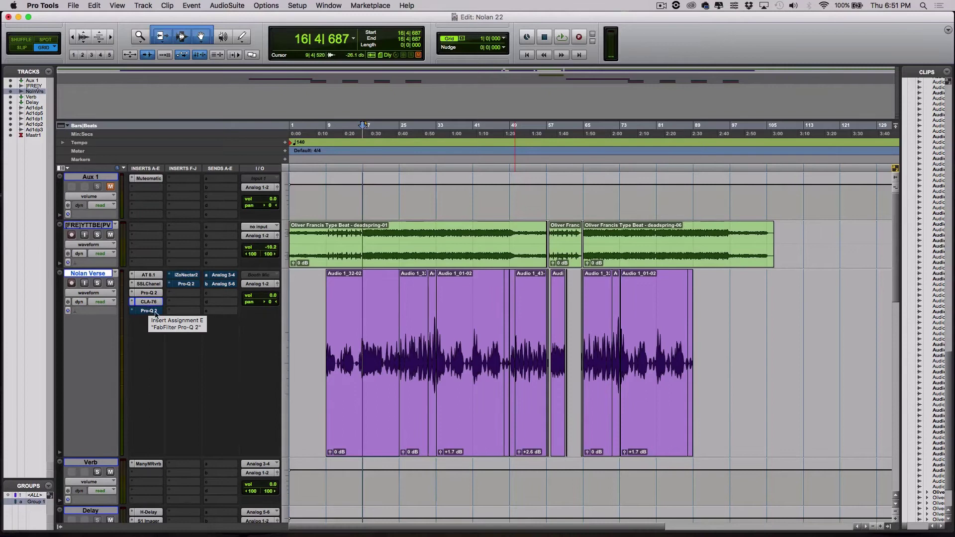
Open and enable the second Pro-Q 2 on the verse track, comparing it bypassed and active during playback from about bar 27.
left_click(150, 311)
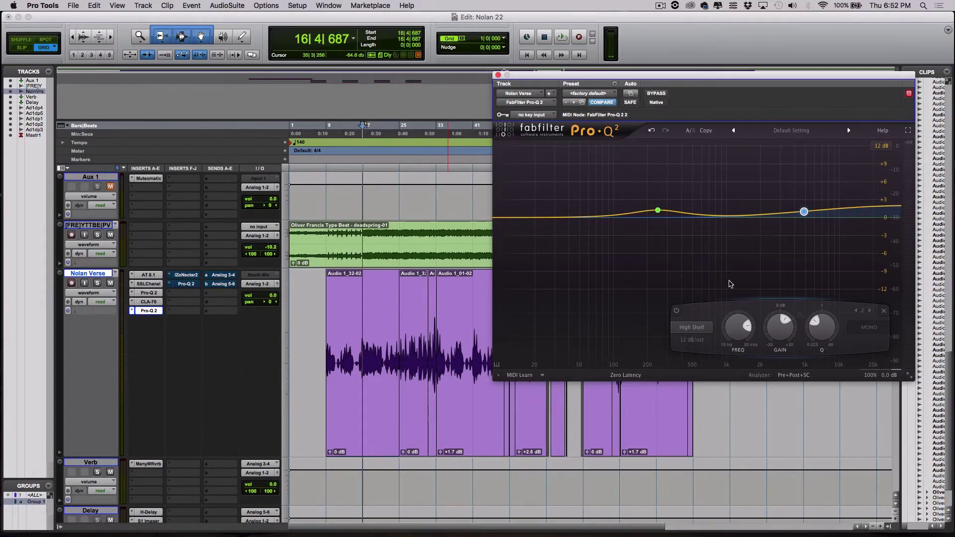
mouse_move(646, 216)
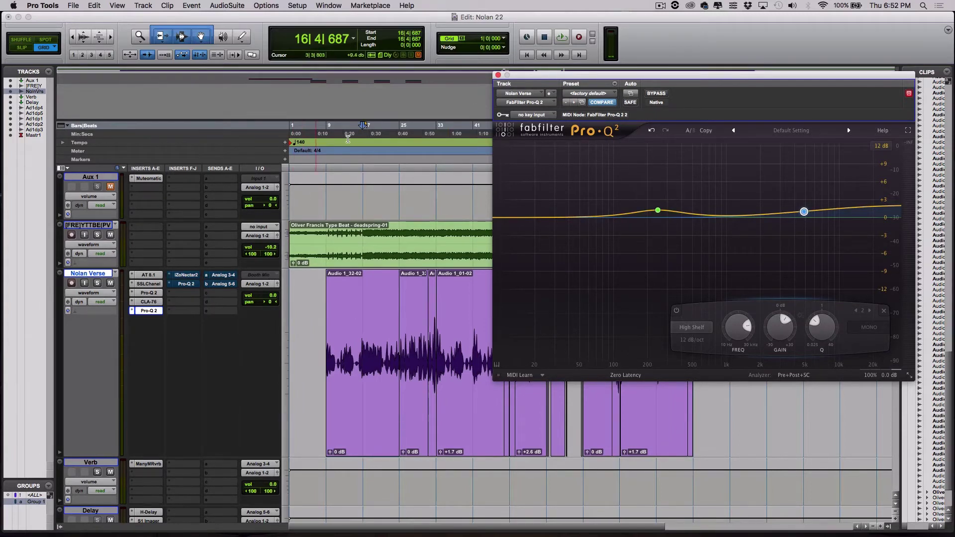
left_click(412, 142)
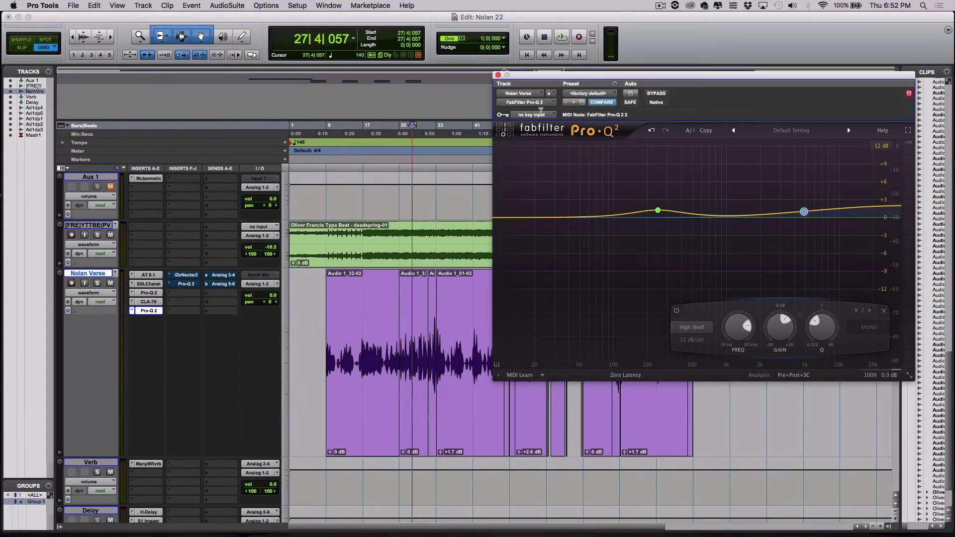
left_click(656, 94)
key("space")
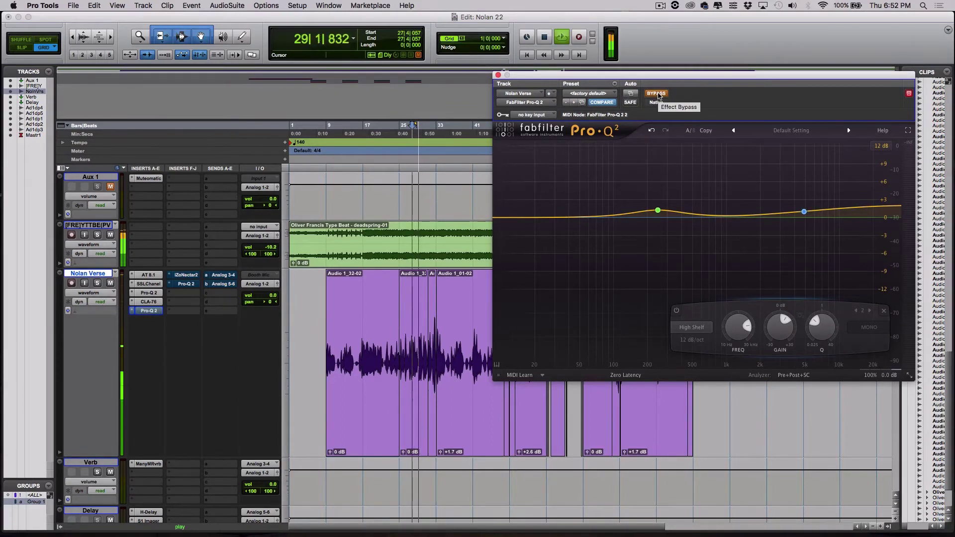
left_click(656, 93)
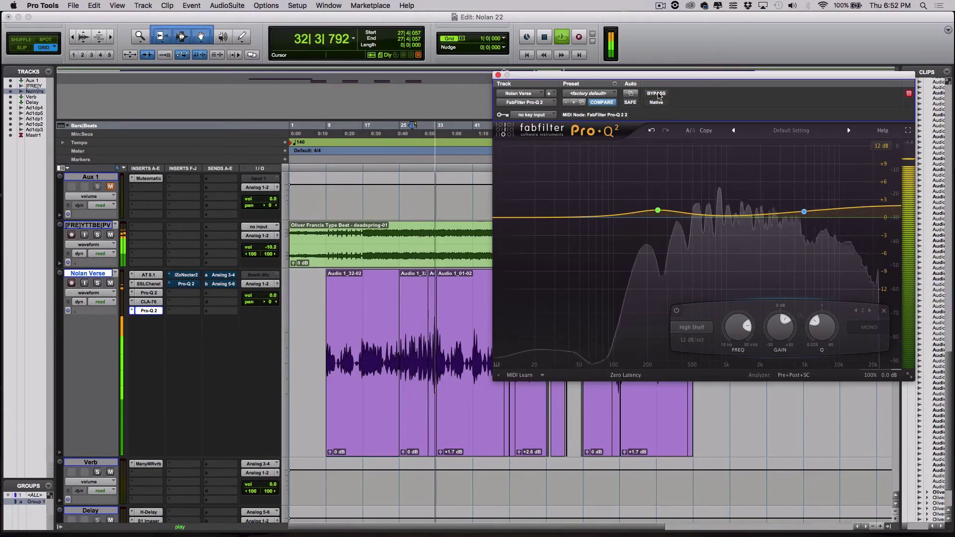
key("space")
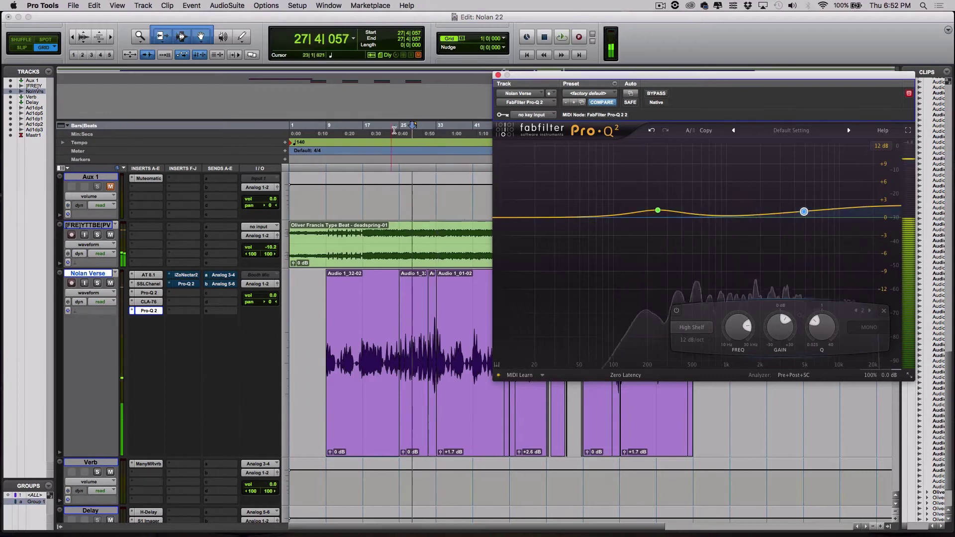
Compare the verse from bar 25 with the SSLChannel, CLA-76 and both Pro-Q 2 inserts bypassed and re-enabled during playback.
left_click(398, 131)
left_click(141, 294, "super")
left_click(142, 312, "super")
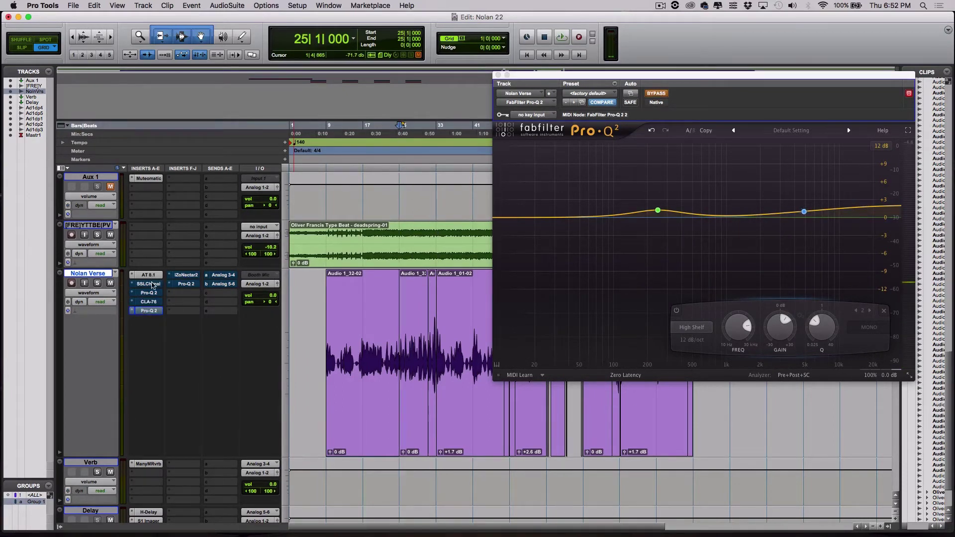
left_click(804, 211)
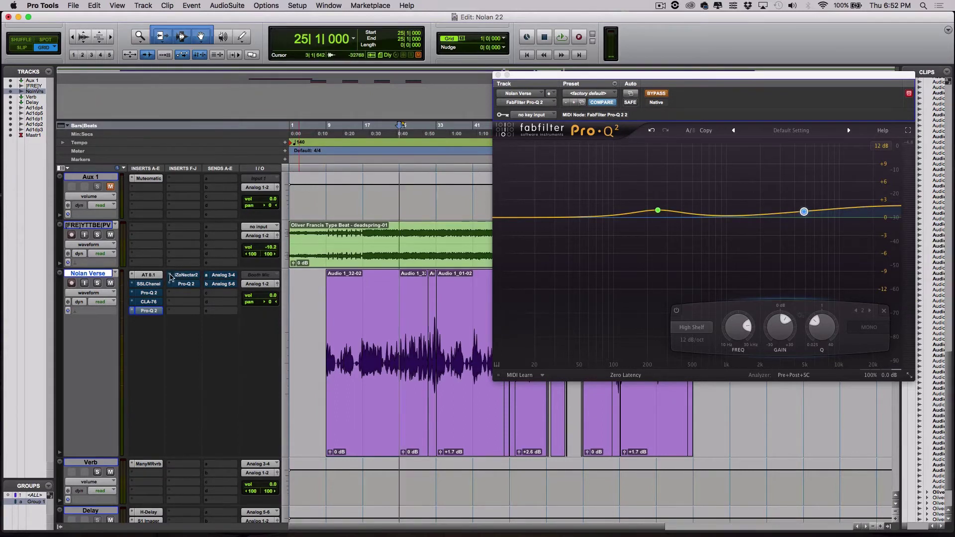
key("space")
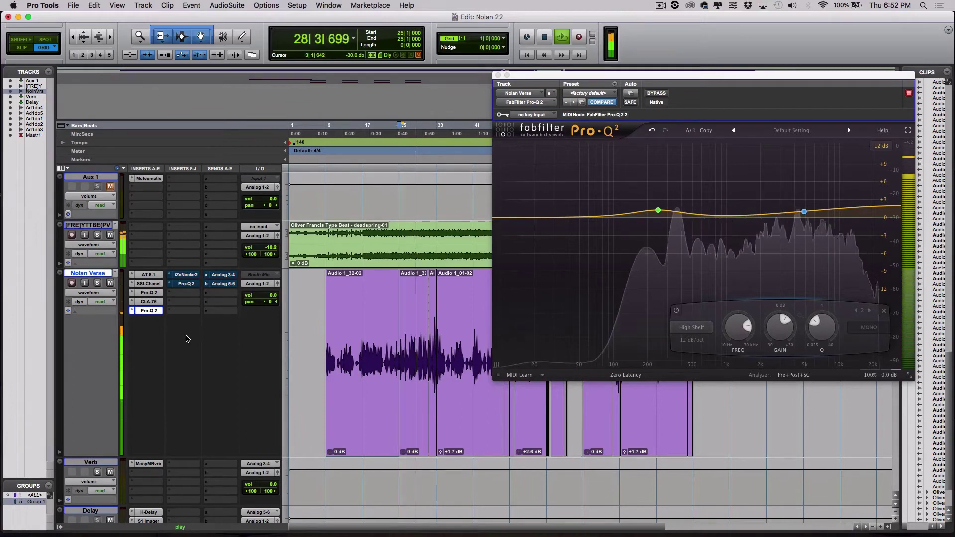
key("space")
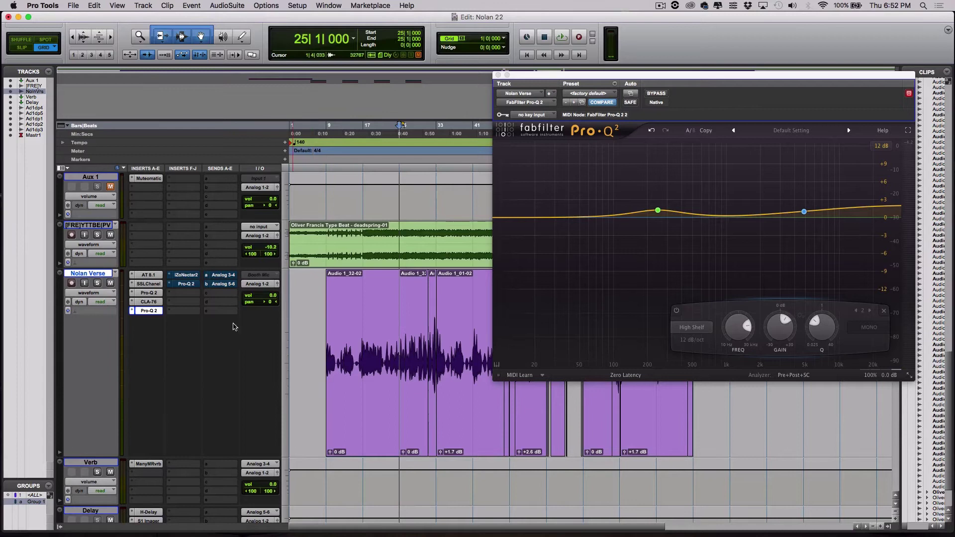
Open iZotope Nectar 2 on the verse track, reposition its window, and check the Auto-Tune 8 settings before closing them.
left_click(192, 276)
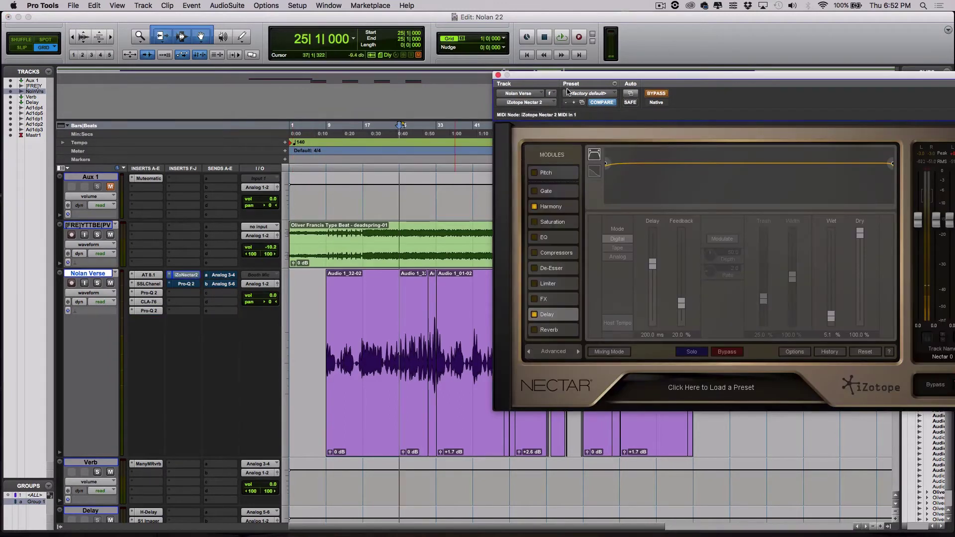
left_click_drag(573, 76, 507, 66)
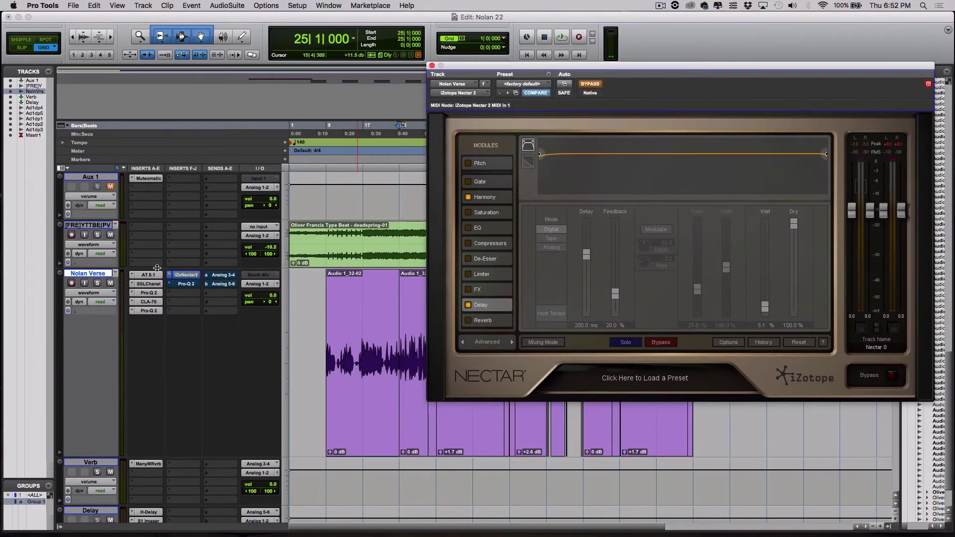
left_click(148, 275)
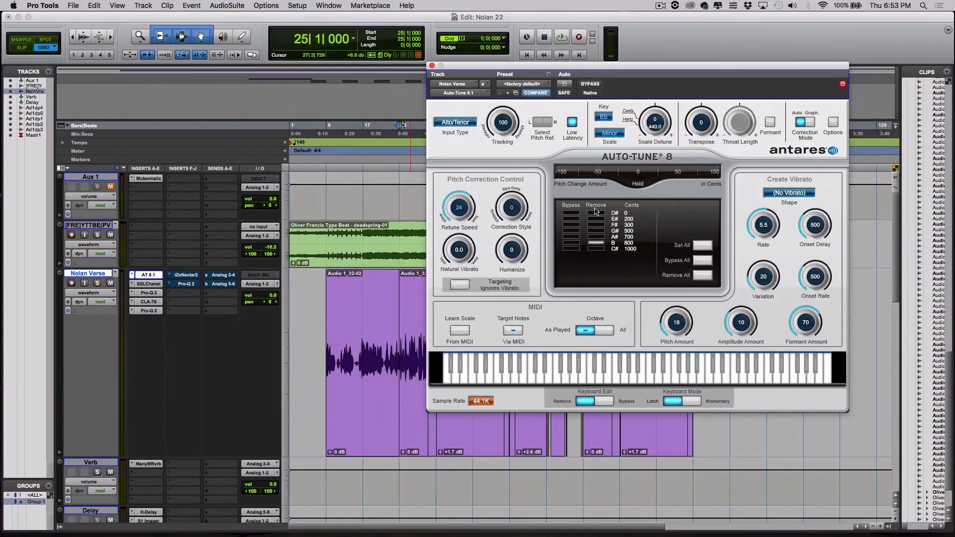
left_click(432, 66)
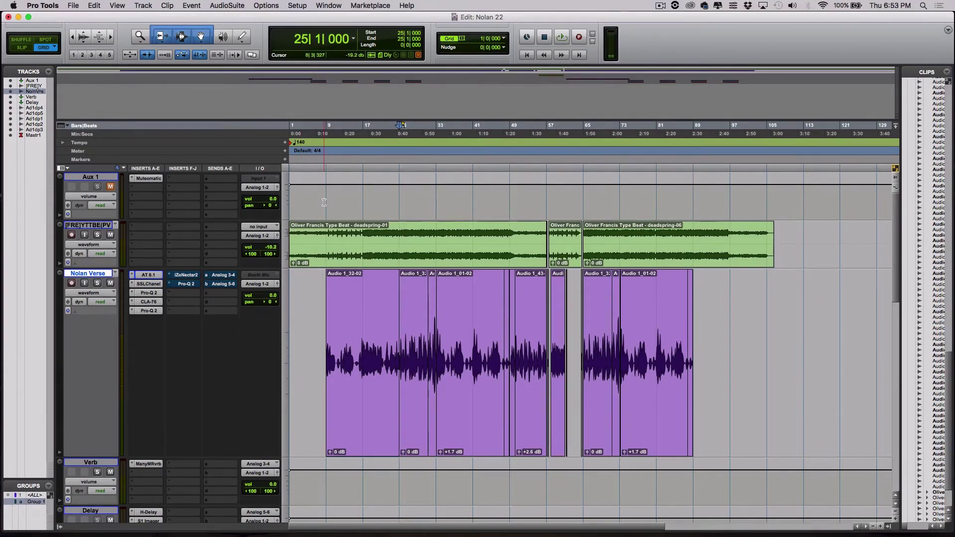
Reopen Nectar 2 on the verse track, take it out of bypass, and show its Delay and Harmony modules.
left_click(188, 276)
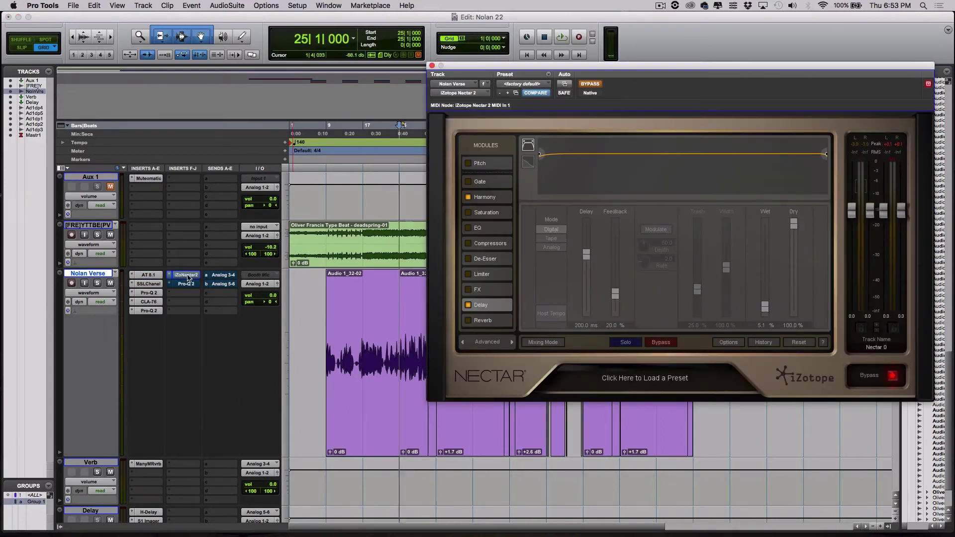
scroll(168, 287, "down", 2)
scroll(169, 287, "up", 2)
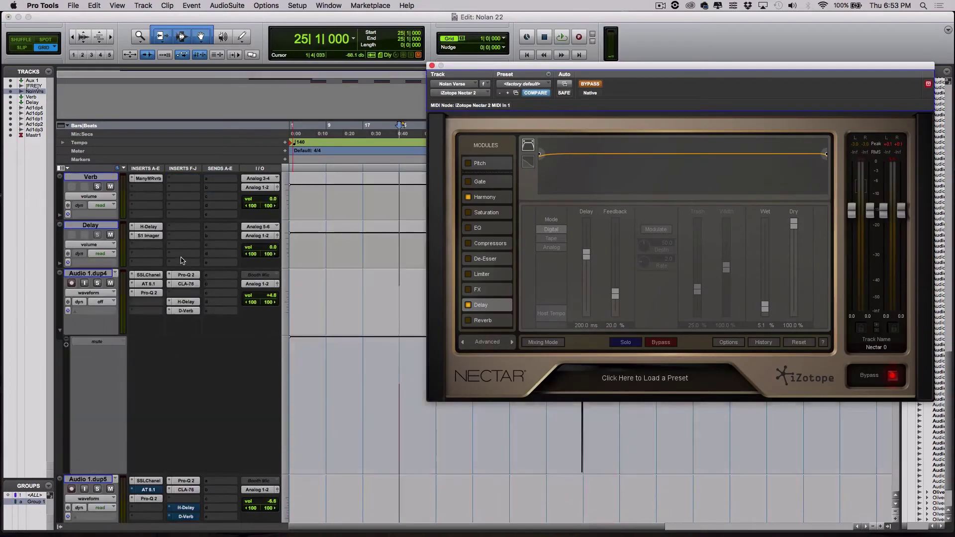
left_click(591, 83)
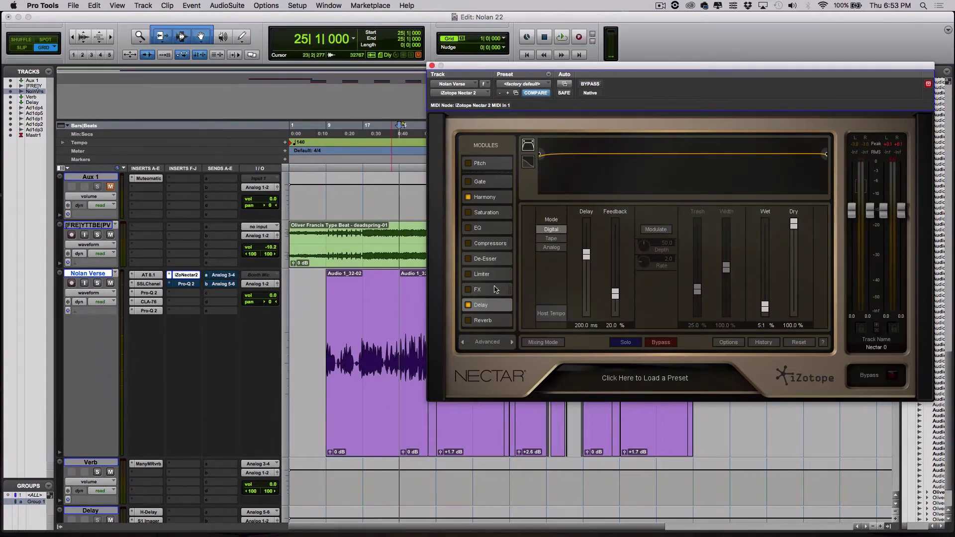
left_click(490, 198)
left_click(484, 307)
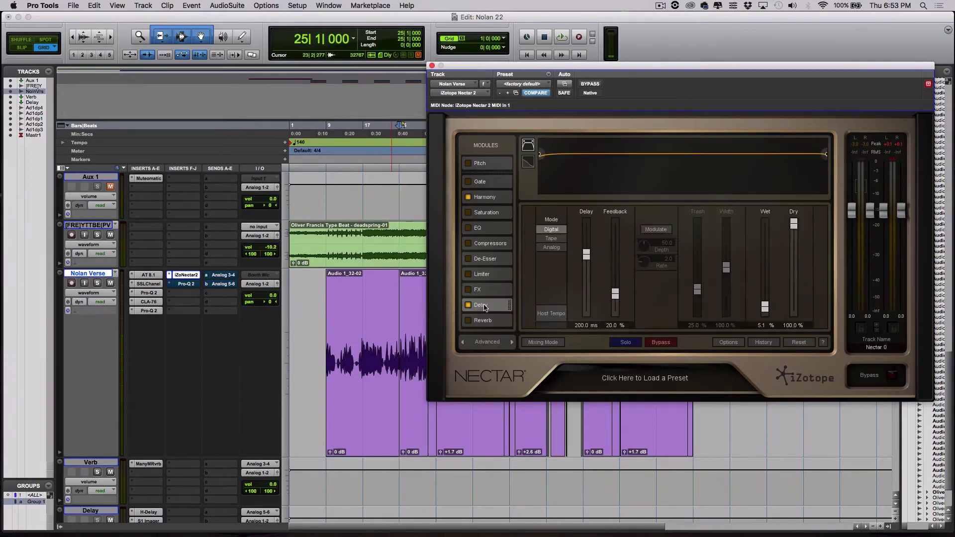
left_click(499, 201)
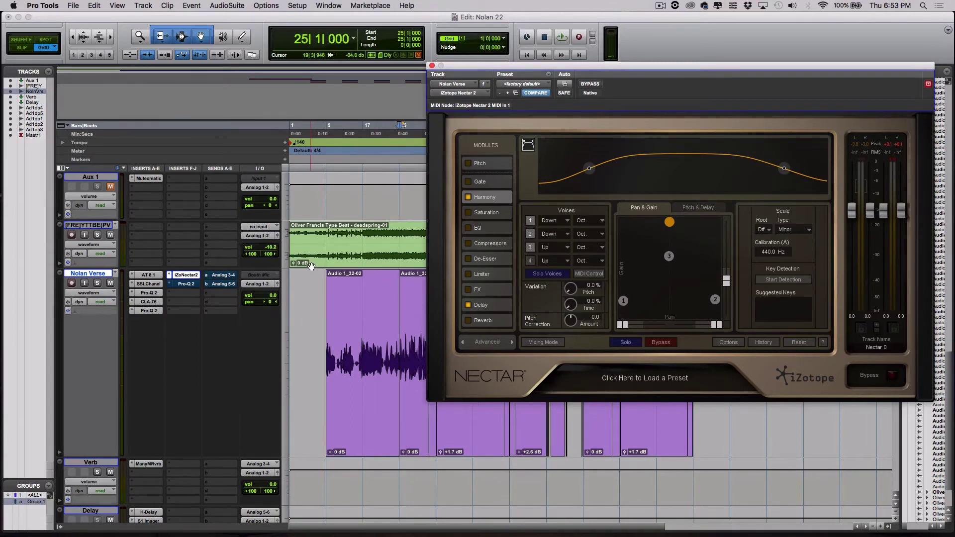
Set the playback start to about bar 9, inspect harmony voices 1 to 3, and nudge voice 3 to about -1.6 % pan.
left_click(330, 133)
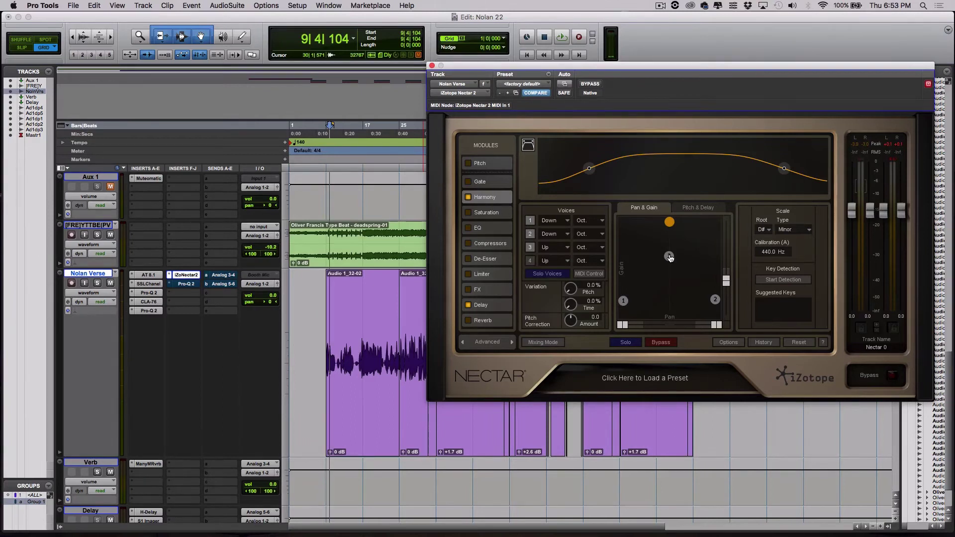
left_click(623, 301)
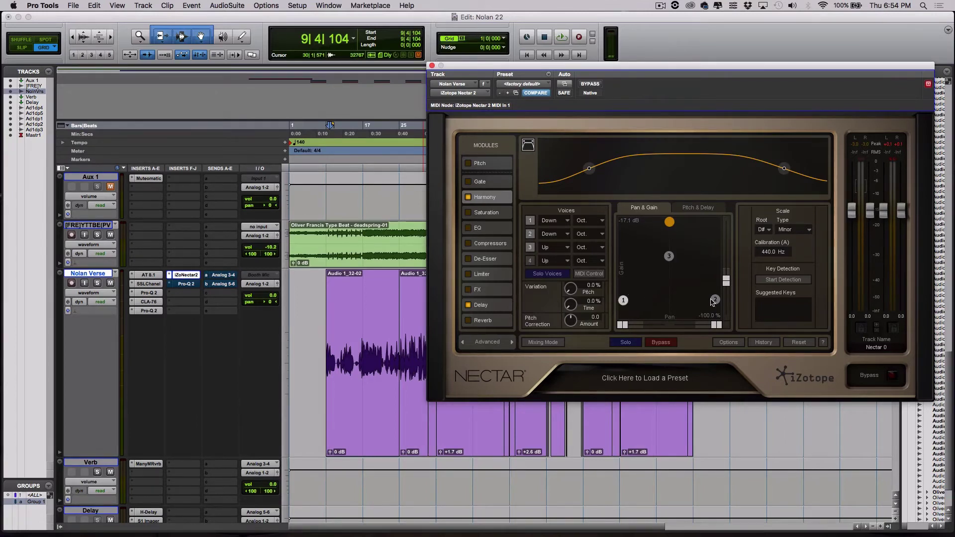
left_click(716, 301)
left_click(669, 256)
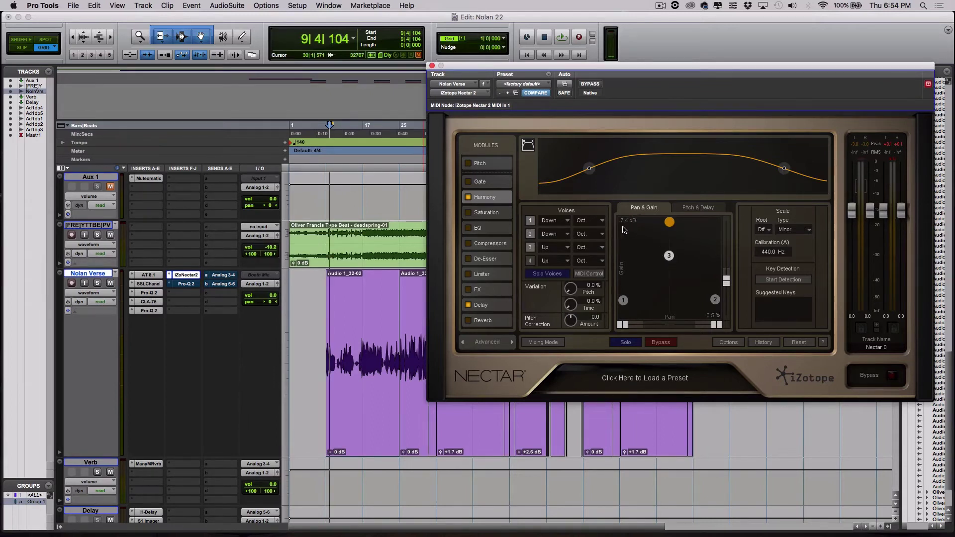
left_click(624, 301)
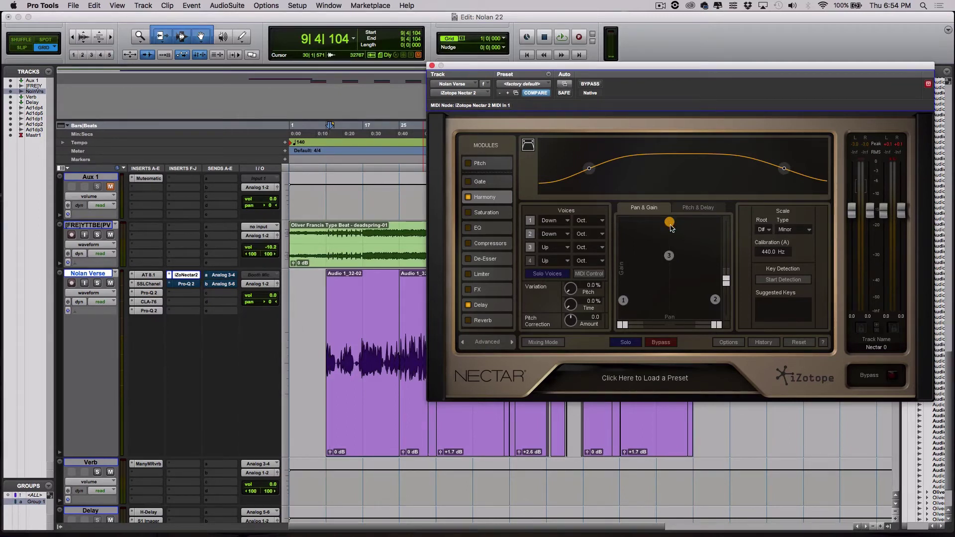
left_click_drag(668, 264, 666, 262)
Compare Nectar 2 bypassed and active from about bar 9 with Delay off, and raise the harmony level until voice 3 reads -7.0 dB.
left_click(591, 84)
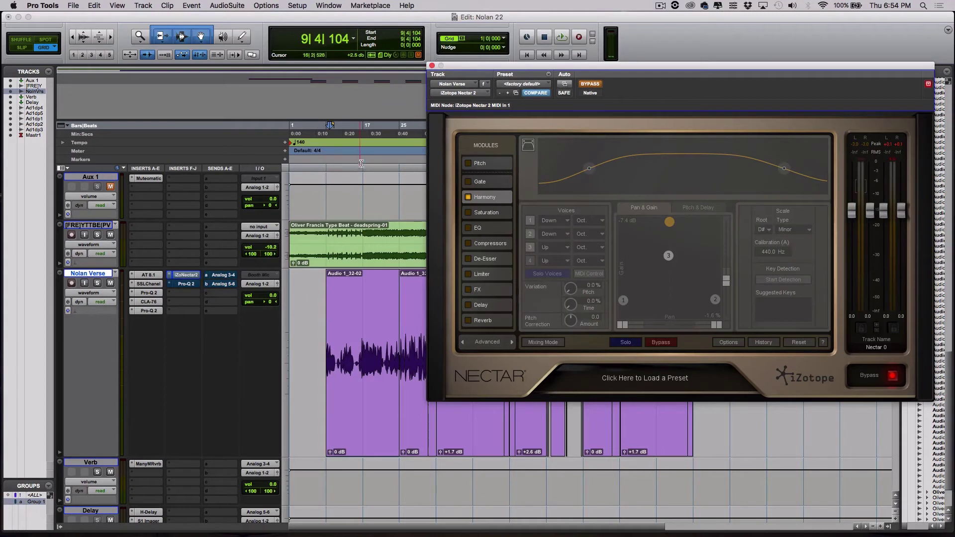
left_click(328, 125)
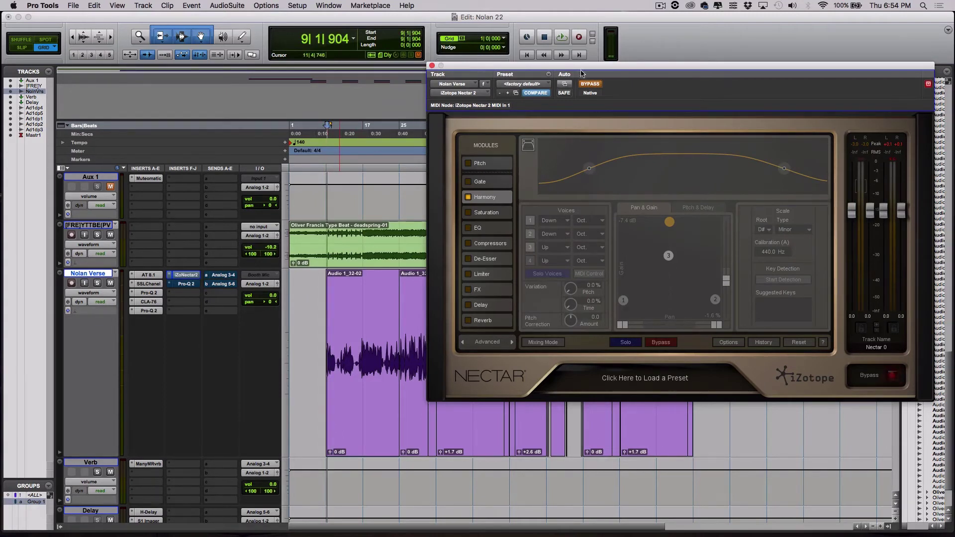
key("space")
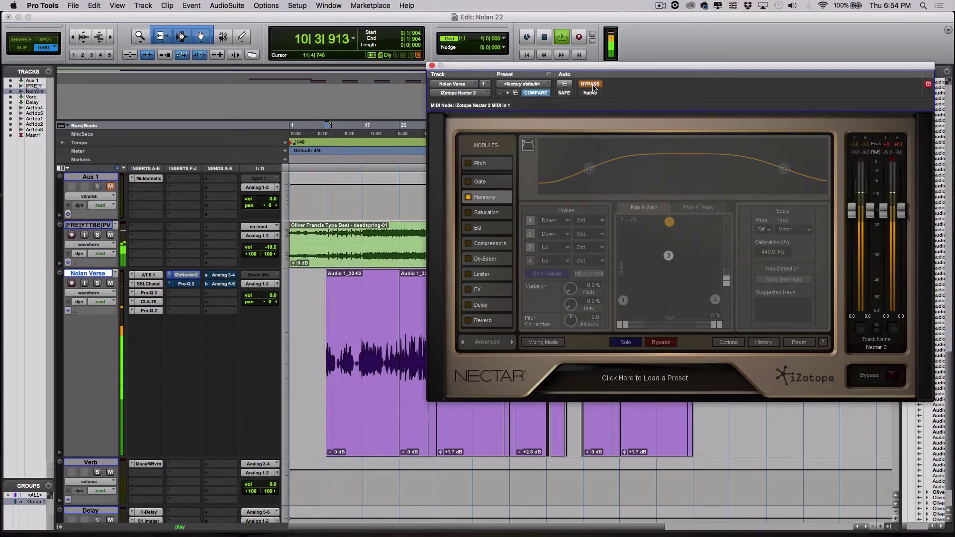
left_click(590, 84)
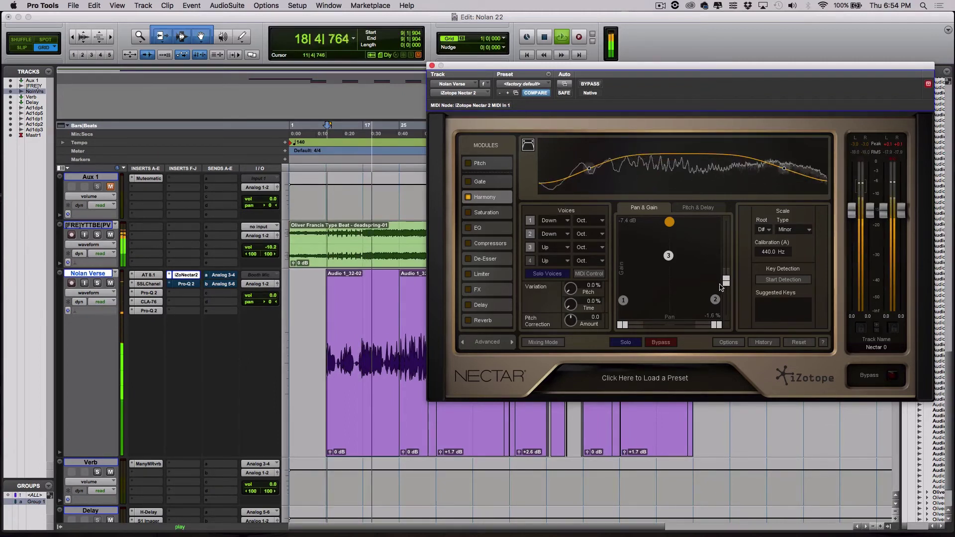
mouse_move(726, 286)
left_mouse_down()
mouse_move(729, 265)
mouse_move(724, 283)
left_mouse_up()
key("space")
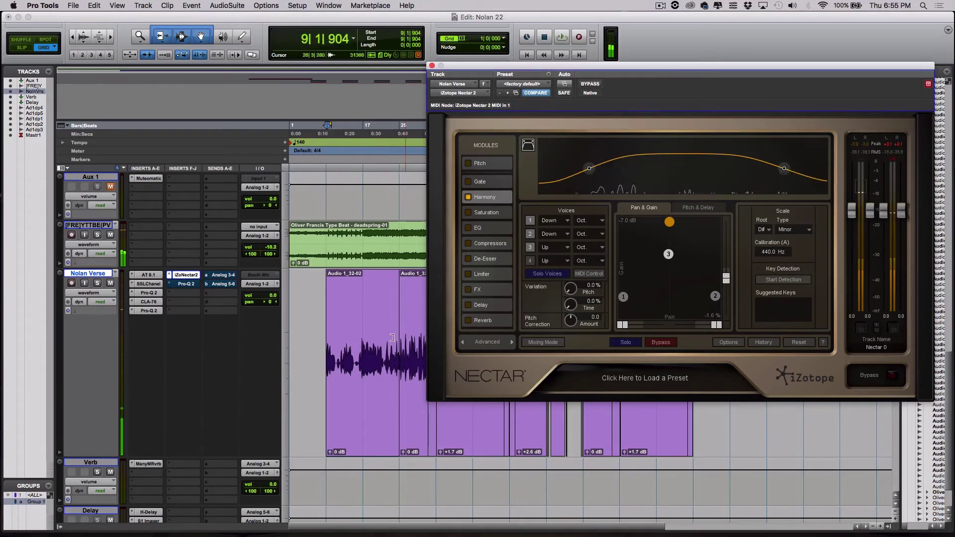
Show Nectar 2's Delay module, switch it on alongside Harmony, and play the verse from about bar 9.
left_click(467, 197)
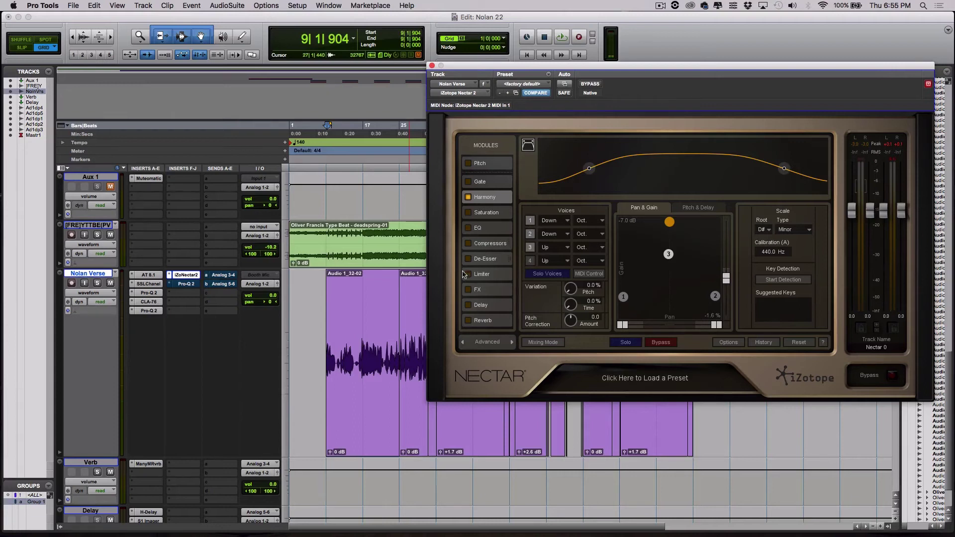
left_click(481, 305)
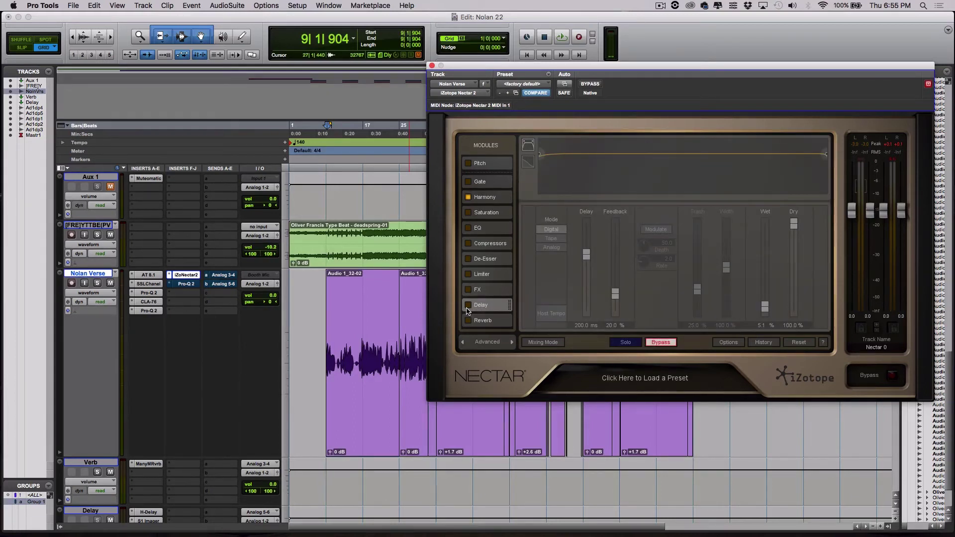
left_click(467, 307)
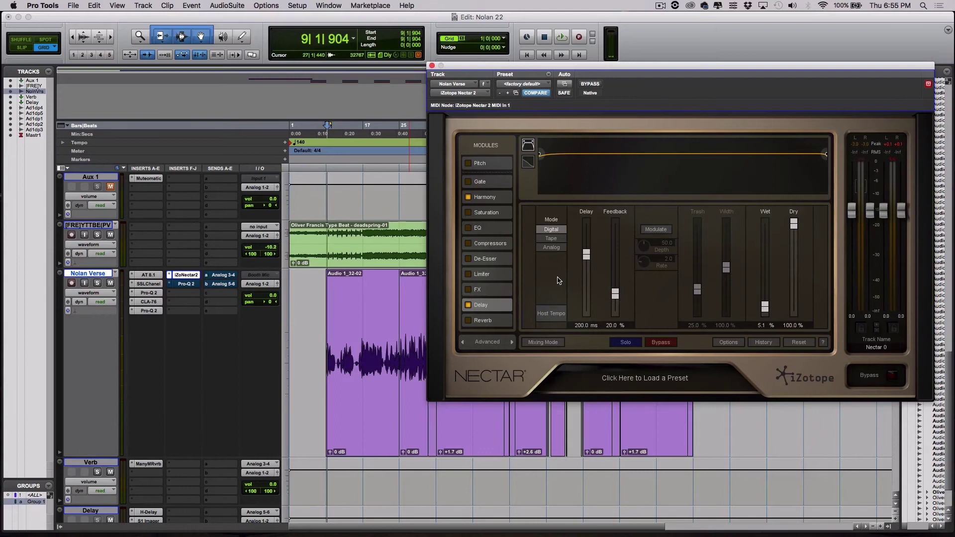
key("space")
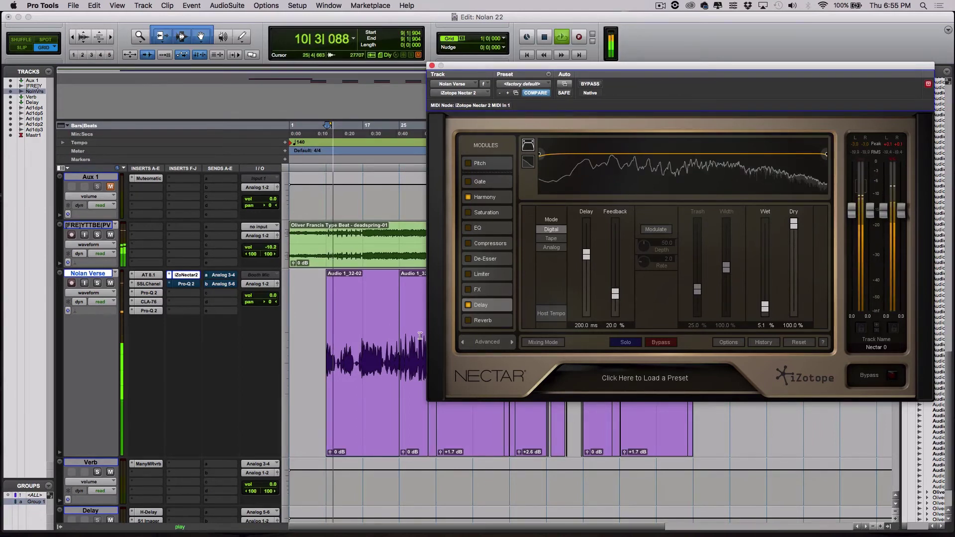
Compare the verse with Nectar 2's Delay module off and on during playback, leaving it on, and stop playback.
left_click(468, 306)
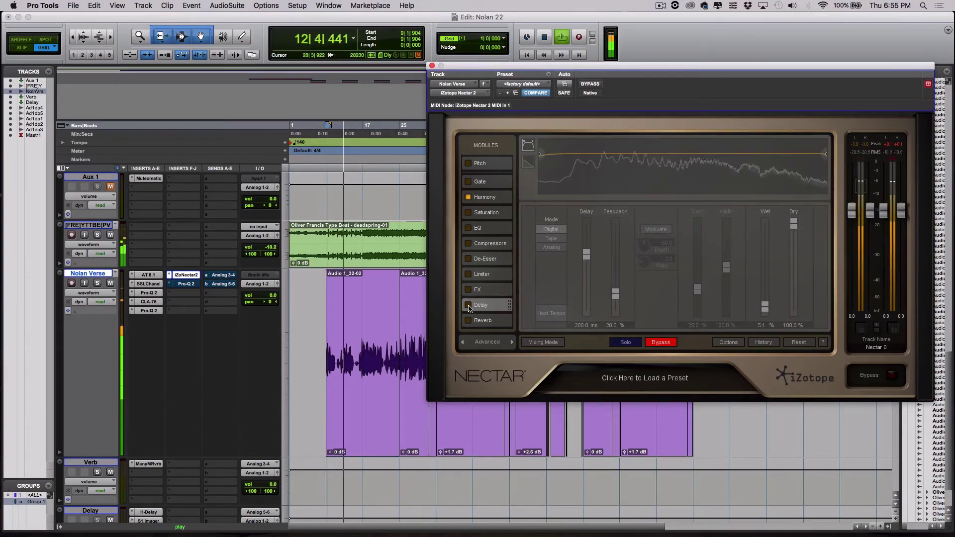
left_click(468, 306)
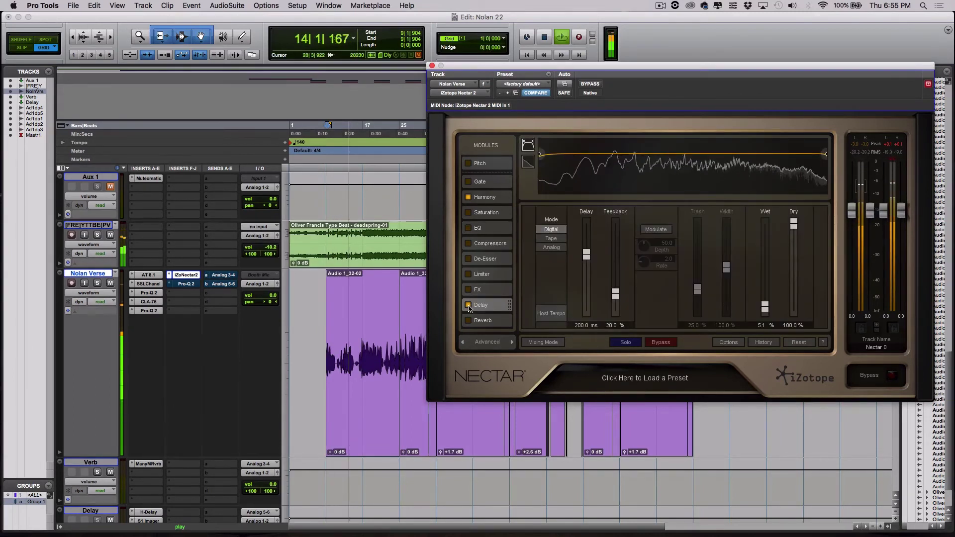
key("space")
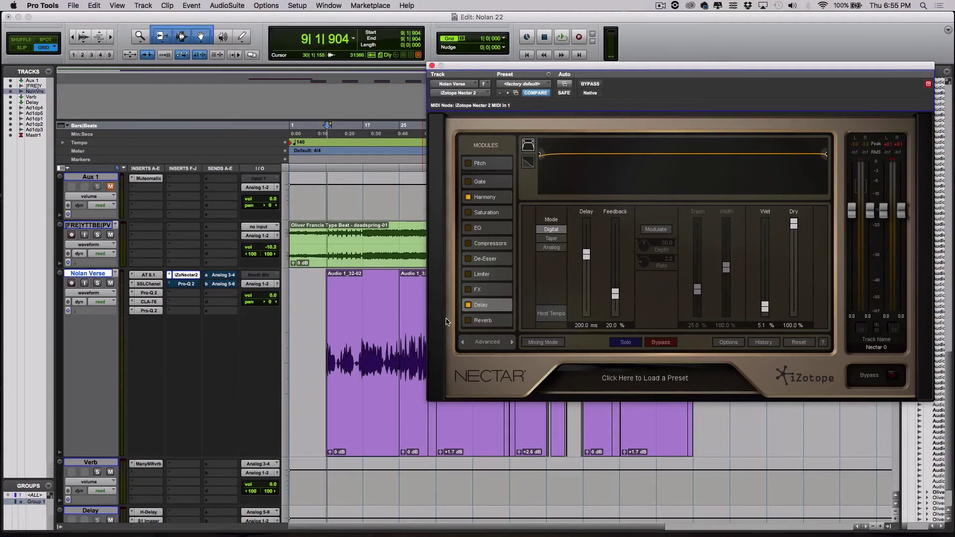
Open the Pro-Q 2 that follows Nectar 2 on the verse track, inspect its EQ curve, and close it.
left_click(190, 286)
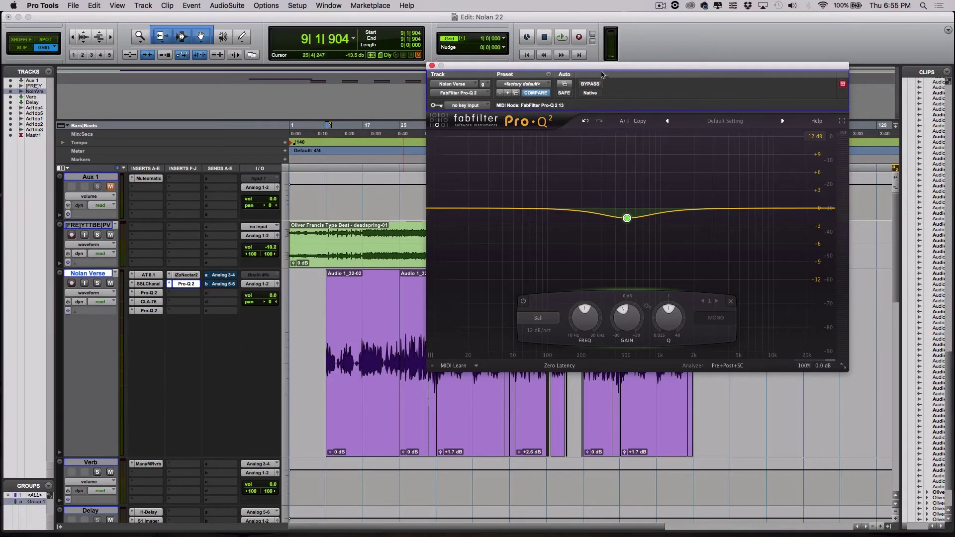
left_click_drag(603, 66, 525, 58)
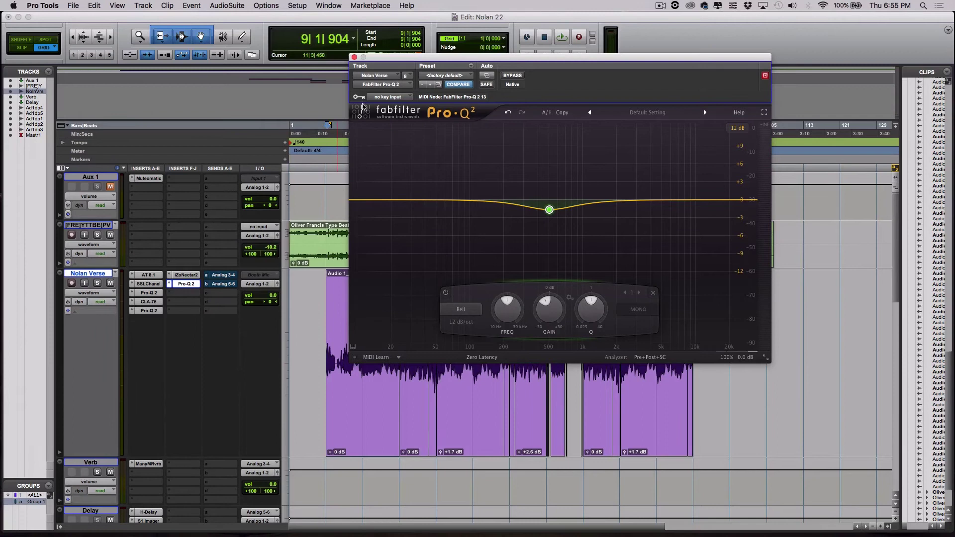
left_click(354, 58)
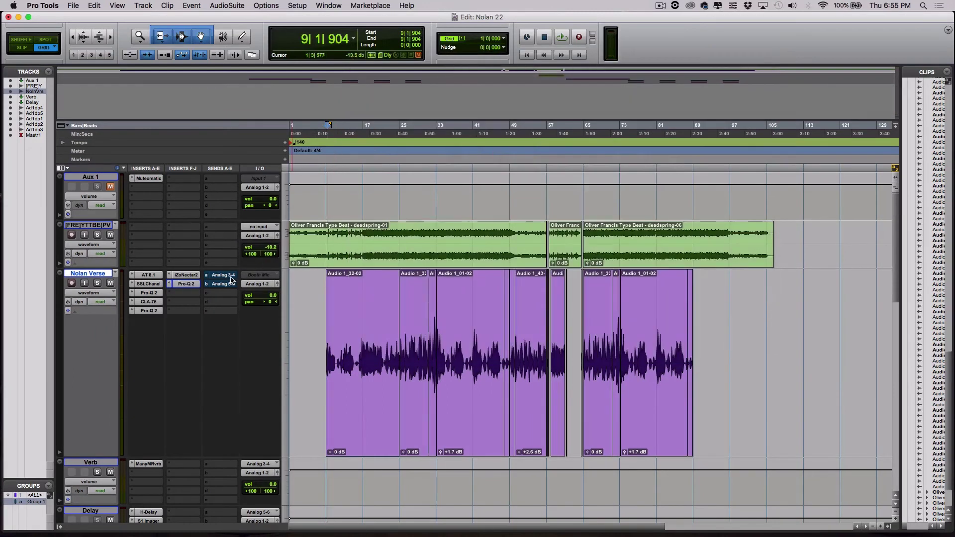
Show the verse track's Analog 3-4 send fader and the Manny Marroquin Reverb on the Verb track.
left_click(231, 276)
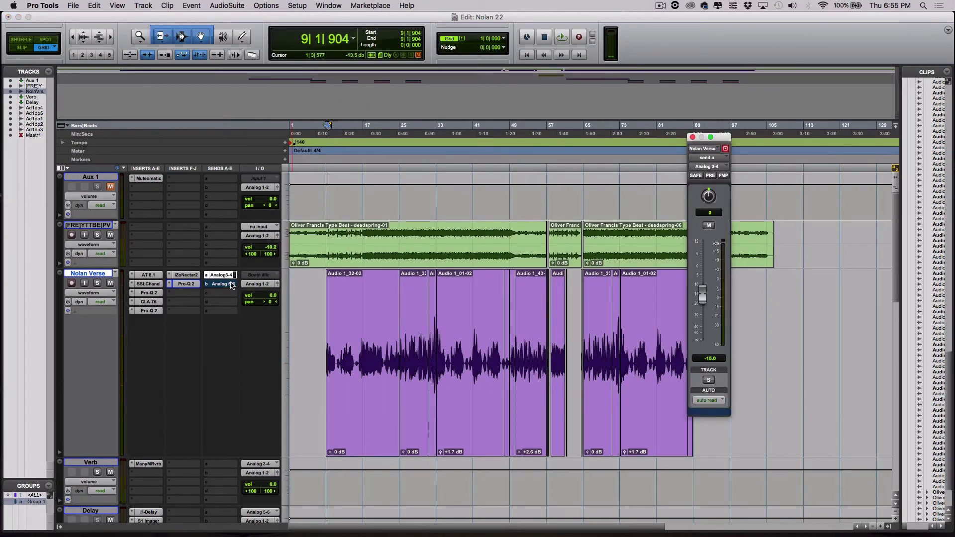
scroll(234, 287, "down", 3)
scroll(233, 292, "up", 1)
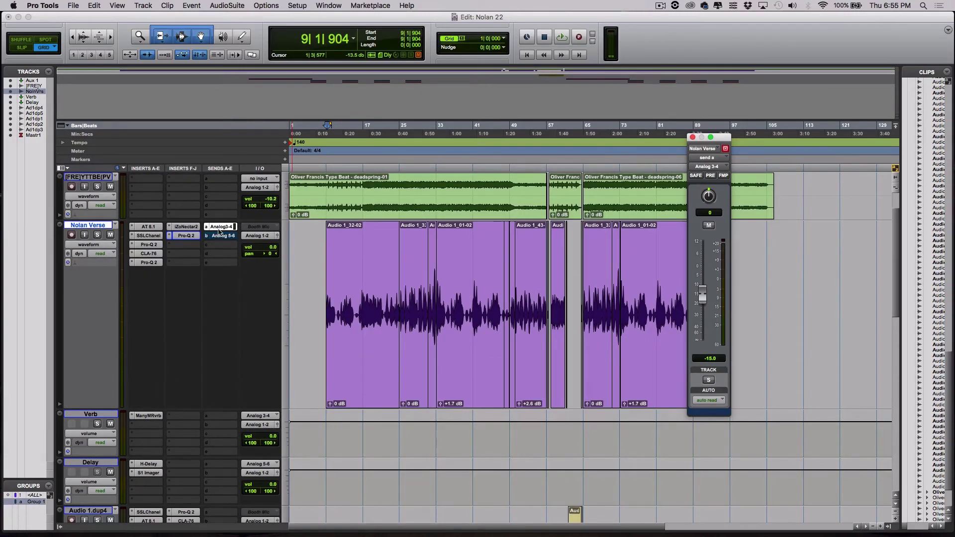
left_click(147, 416)
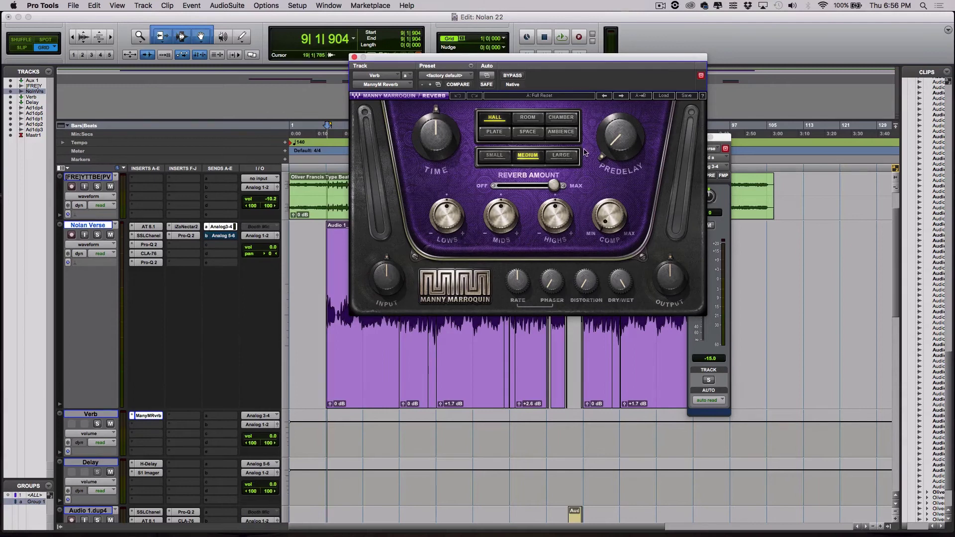
scroll(240, 232, "up", 2)
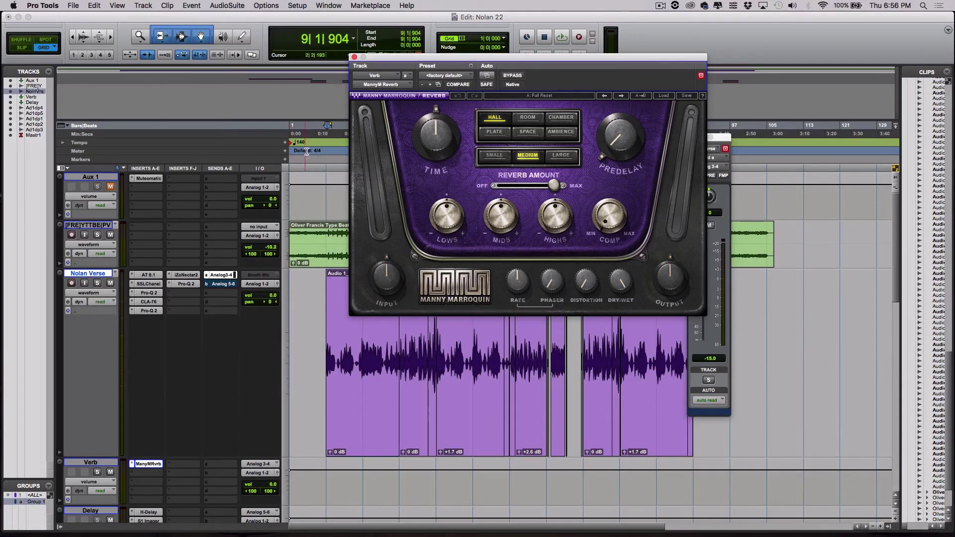
Play the verse with the Analog 3-4 reverb send muted and unmuted, then close the reverb and stop playback.
key("space")
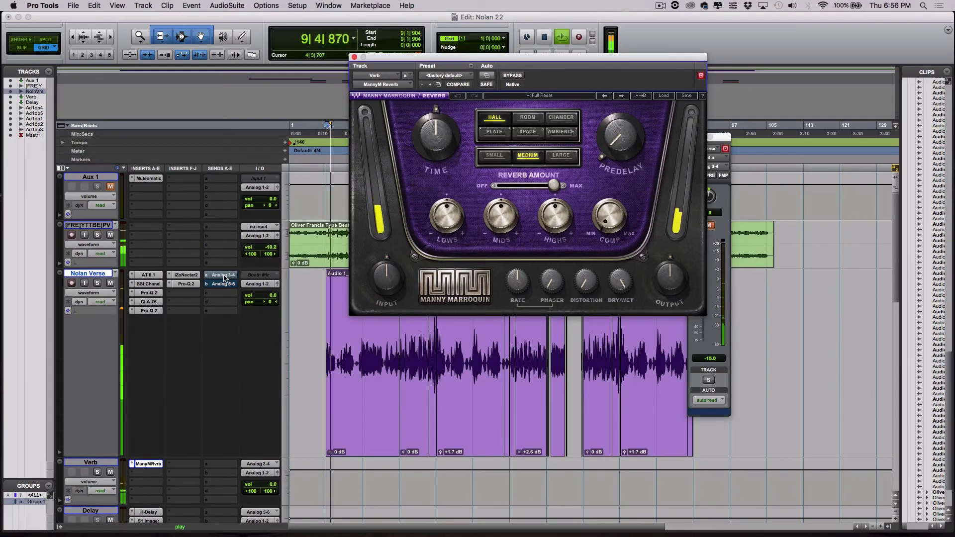
left_click(223, 277)
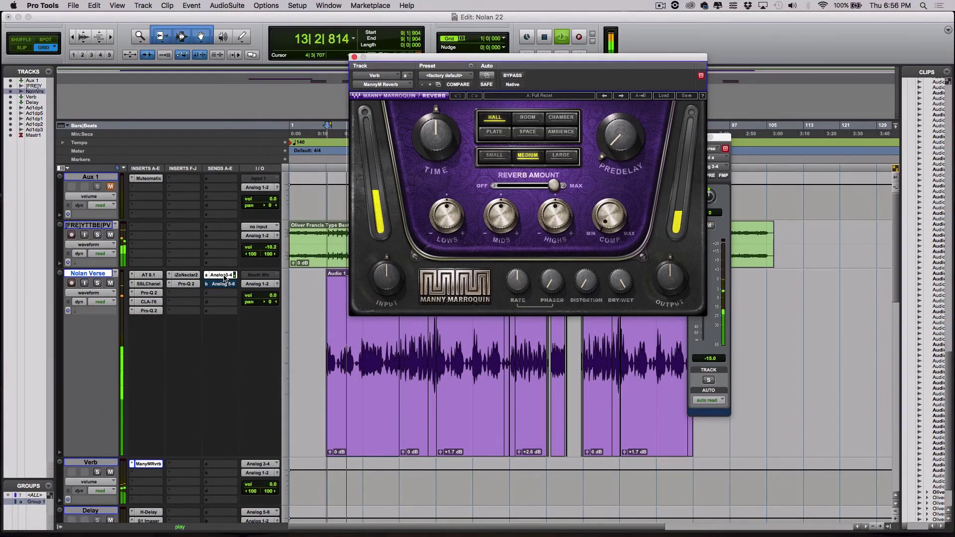
left_click(355, 59)
key("space")
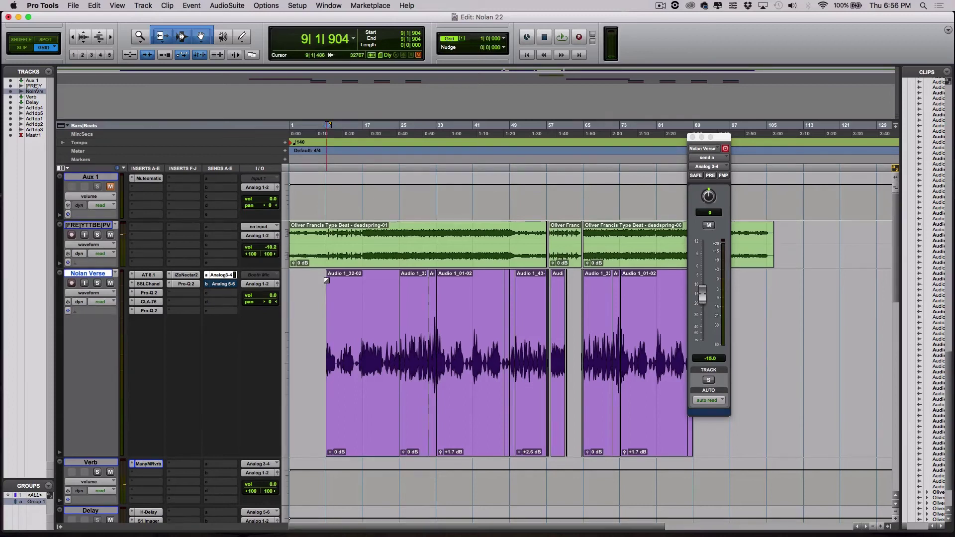
Show the verse track's Analog 5-6 send and the Delay track's H-Delay, trying out its high-pass filter and Analog controls.
scroll(326, 280, "down", 2)
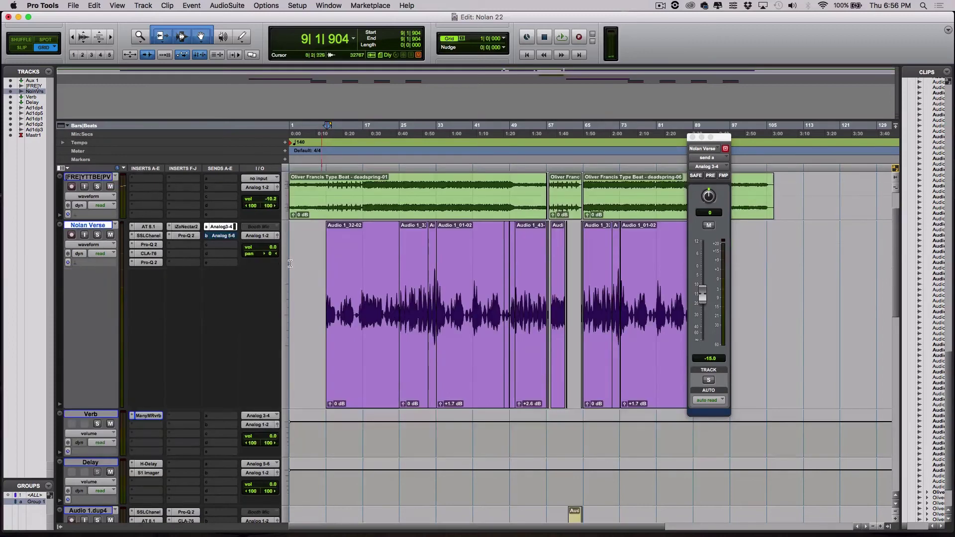
left_click(230, 237)
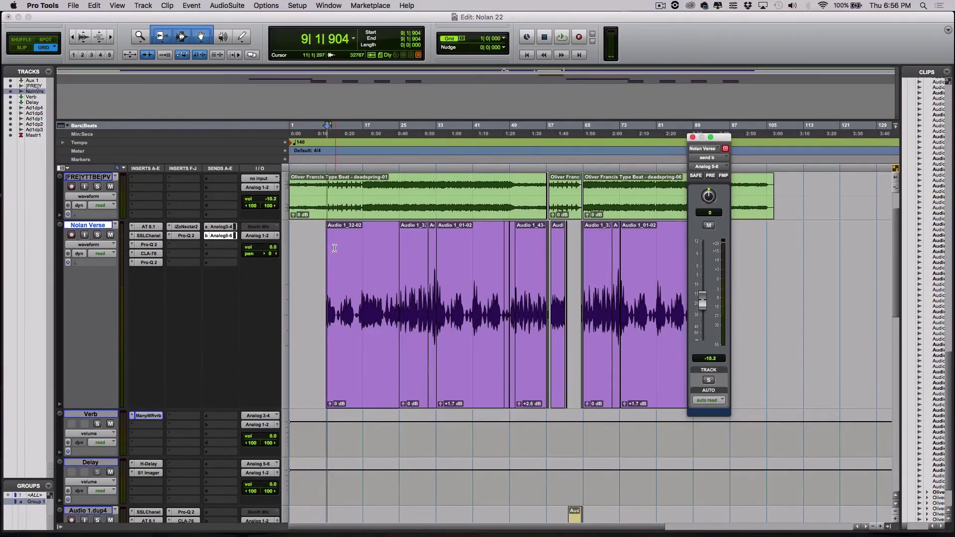
left_click(151, 464)
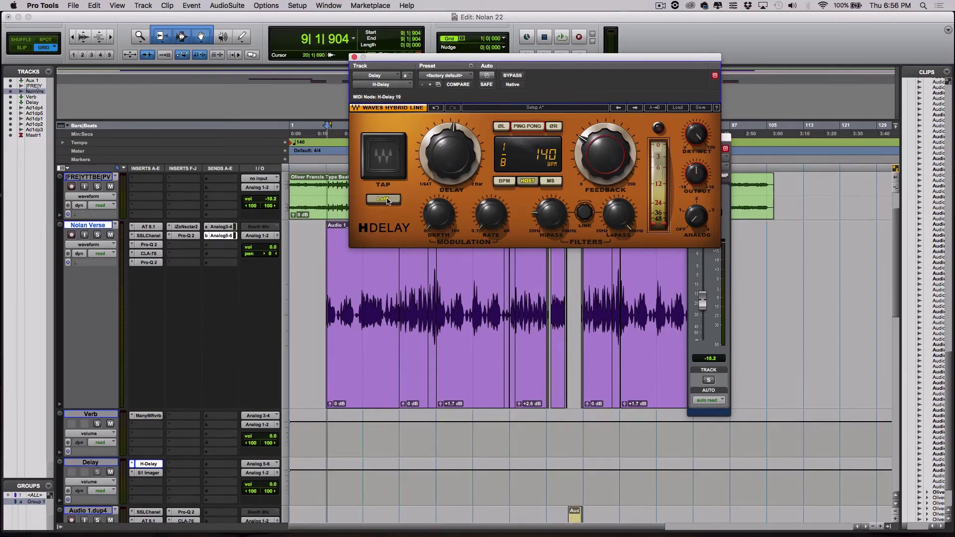
left_click_drag(562, 225, 562, 230)
left_click_drag(711, 215, 699, 216)
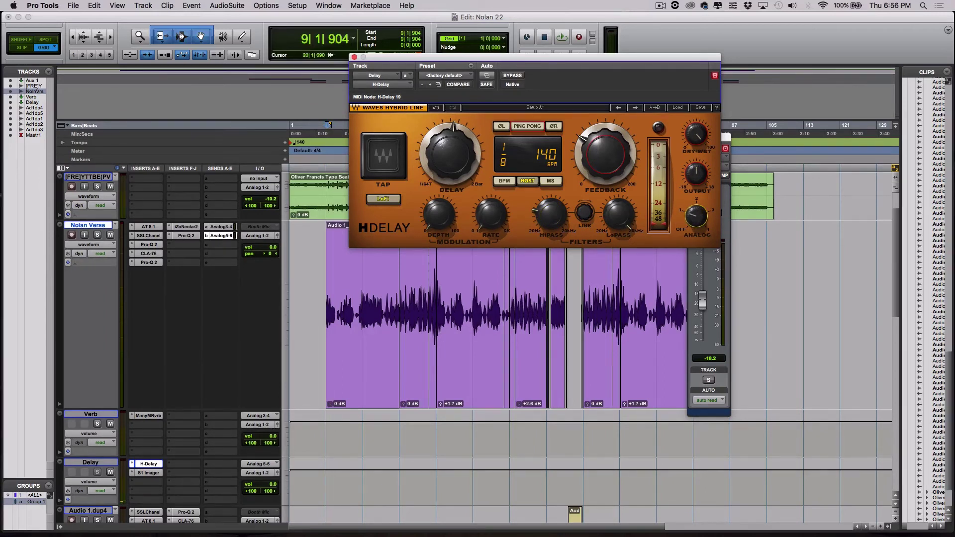
left_click_drag(696, 215, 699, 218)
left_click(306, 377)
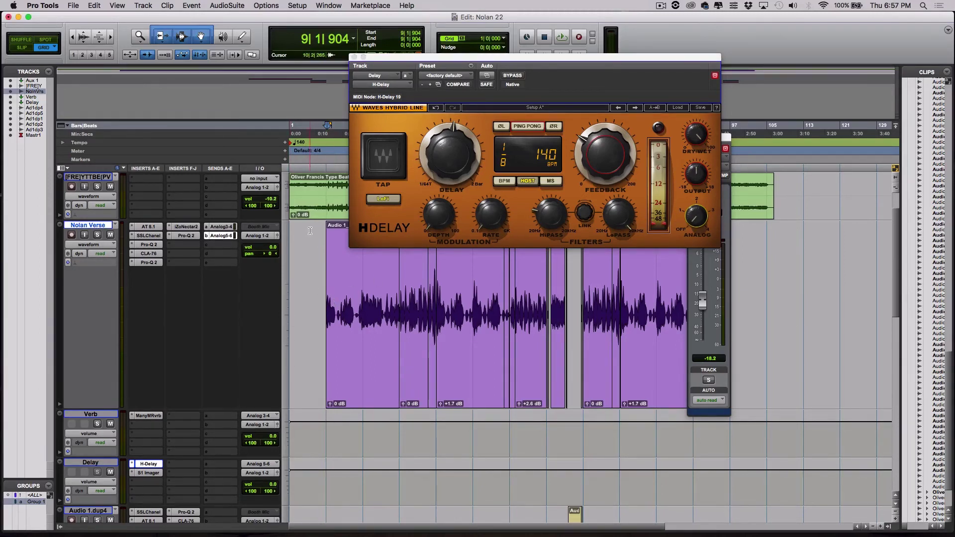
Raise the verse track's Analog 5-6 delay send to -16.1 dB and play the verse.
left_click(230, 237)
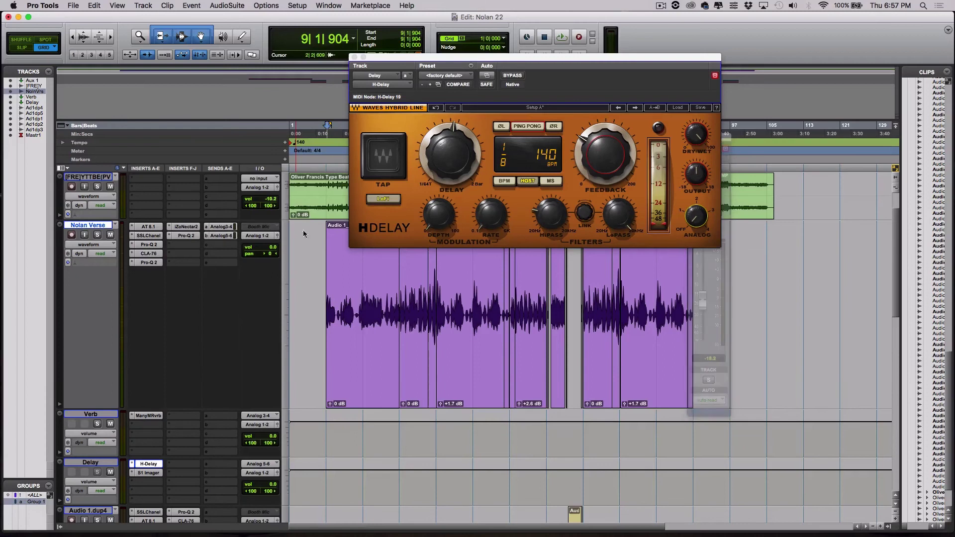
left_click(219, 237)
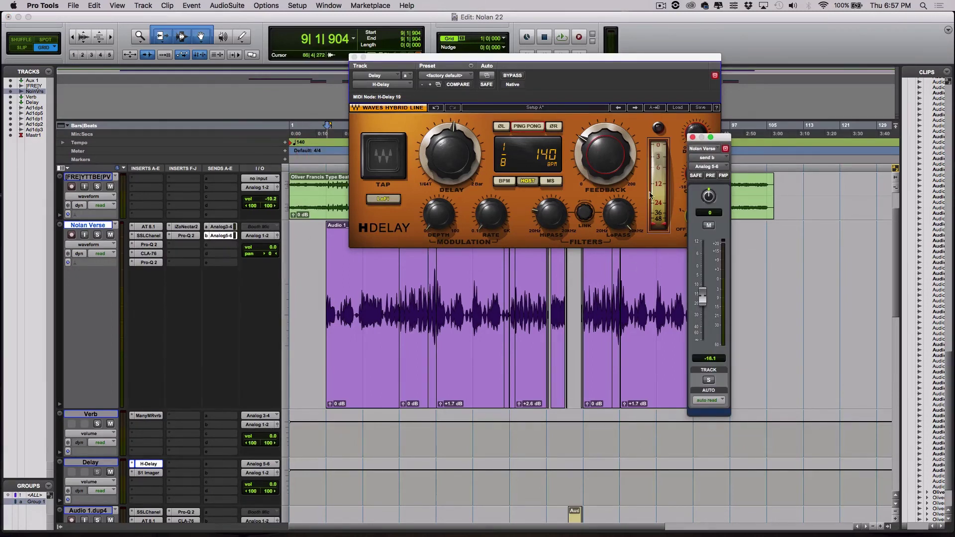
key("space")
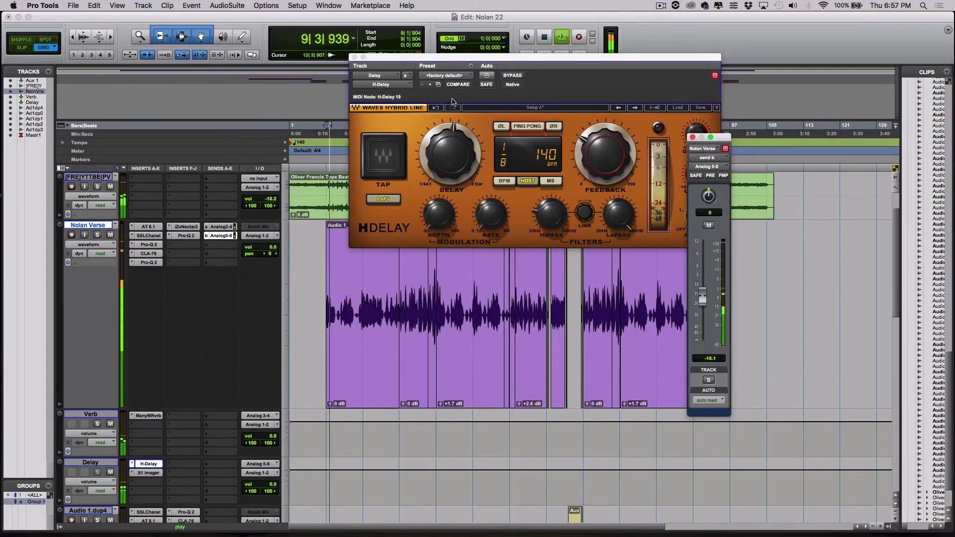
Stop playback, set the width to 2.42 in the S1 Stereo Imager on the Delay track, and close the plug-in.
left_click(153, 475)
left_click(148, 473)
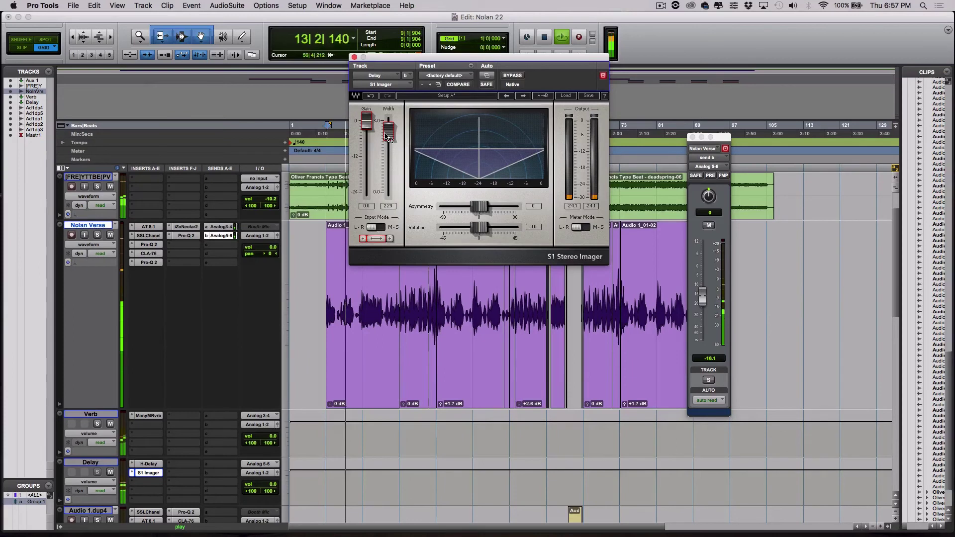
key("space")
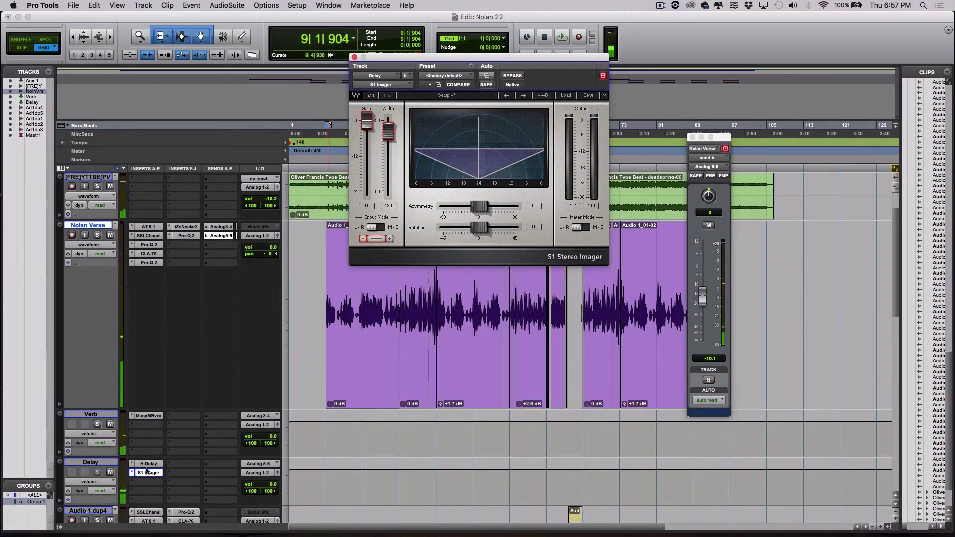
left_click(148, 463)
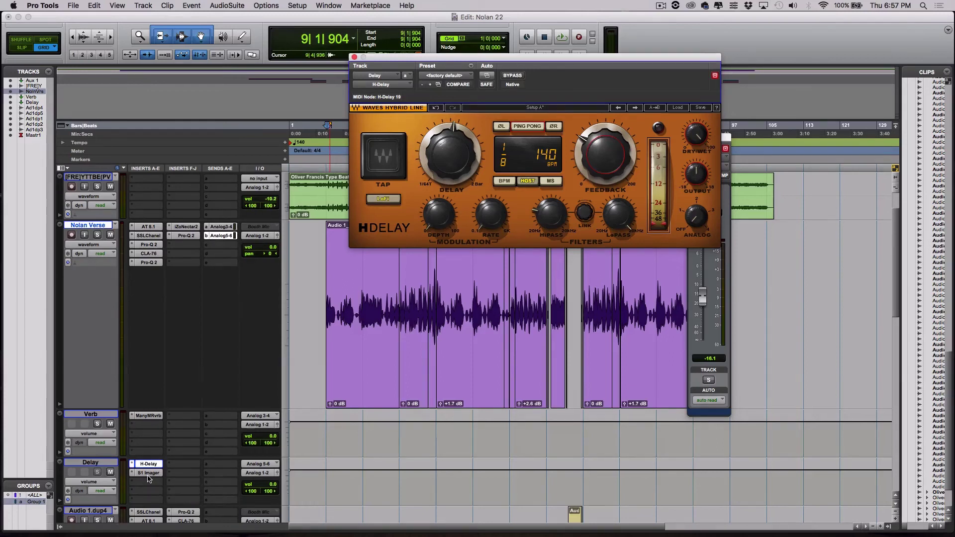
left_click(149, 474)
left_click_drag(514, 61, 354, 137)
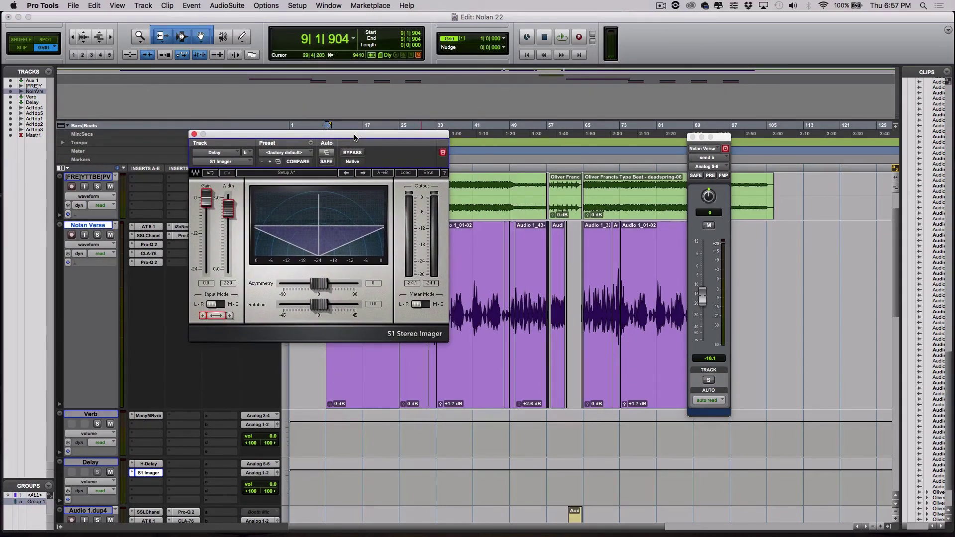
left_click_drag(228, 209, 228, 206)
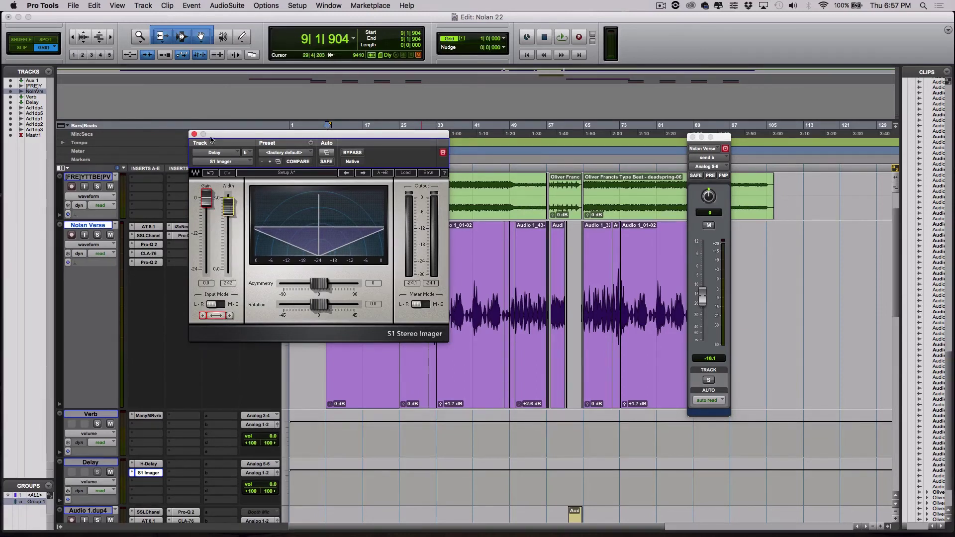
left_click(194, 135)
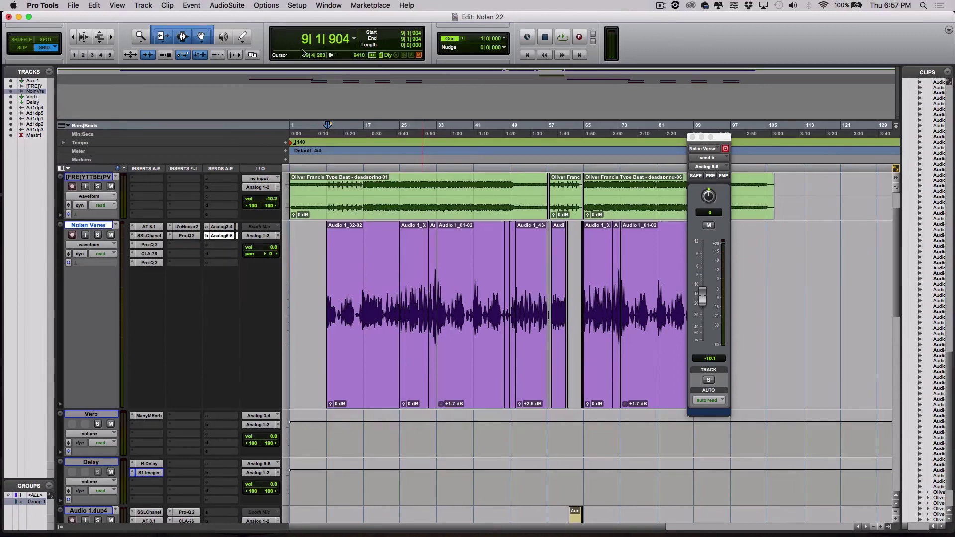
Set the playback start to about bar 8 and compare the Delay track's S1 Imager bypassed and active.
left_click(324, 128)
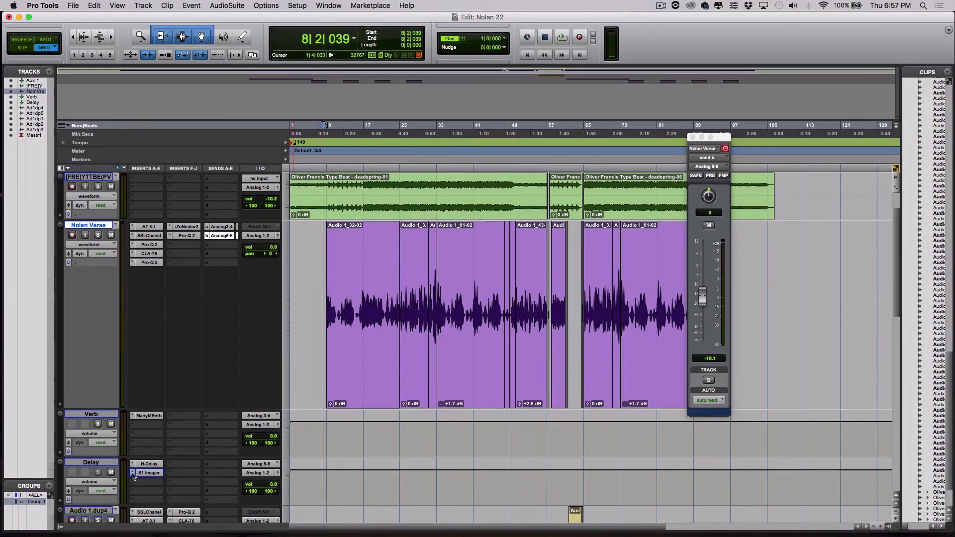
left_click(148, 473)
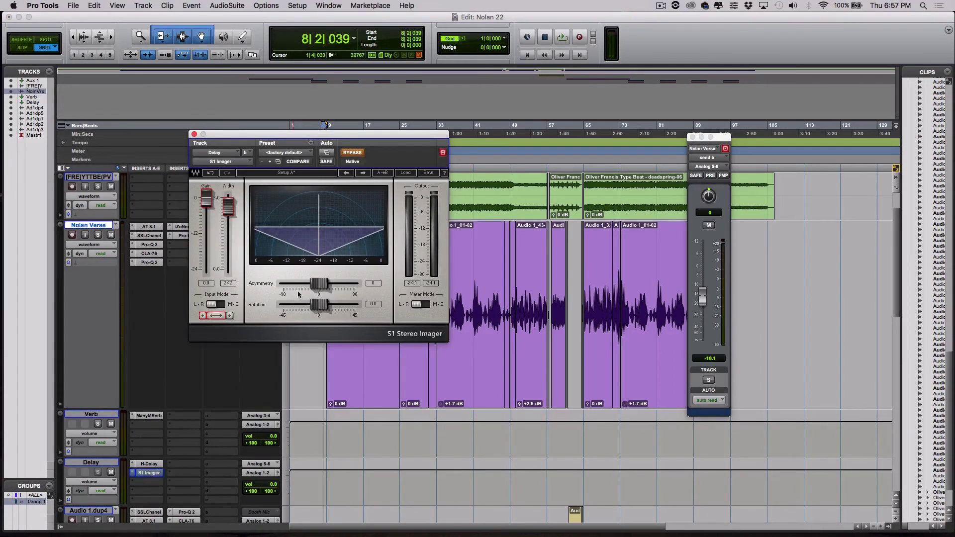
key("space")
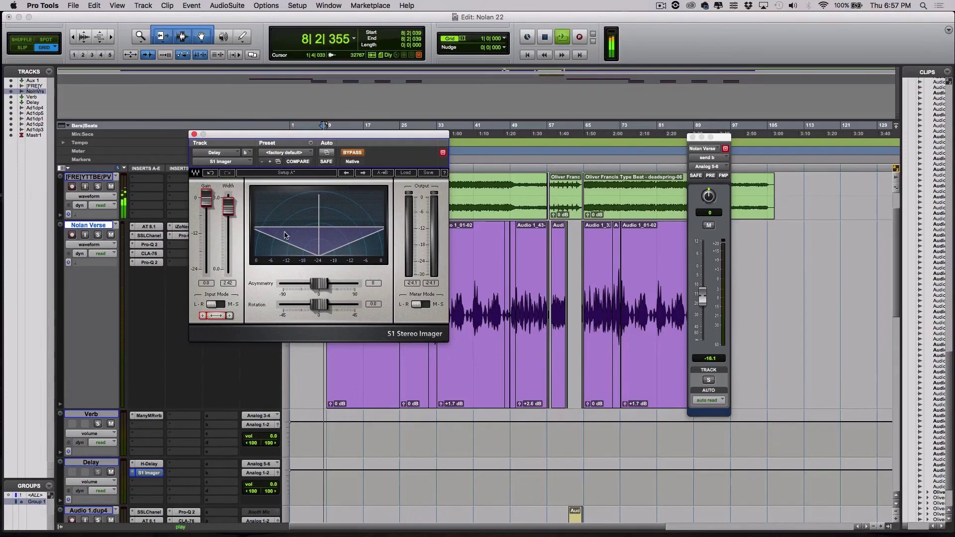
left_click(352, 153)
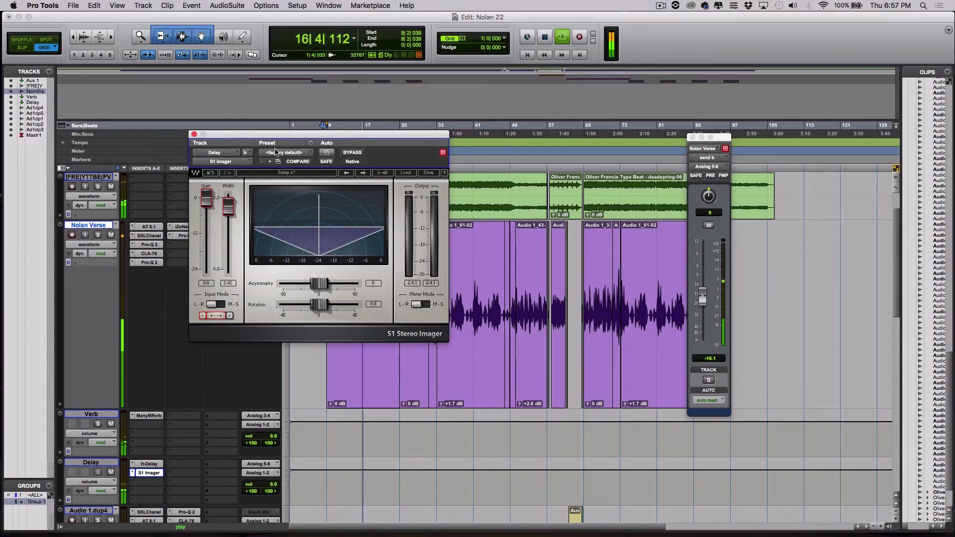
left_click(195, 135)
key("space")
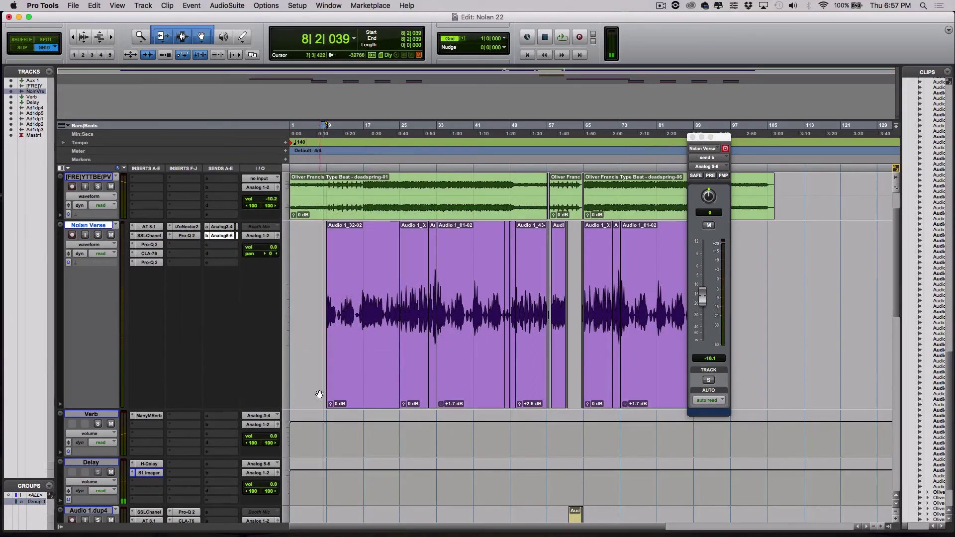
Reopen H-Delay on the Delay track, lower its feedback slightly, and close the plug-in.
scroll(317, 333, "up", 1)
scroll(316, 333, "down", 3)
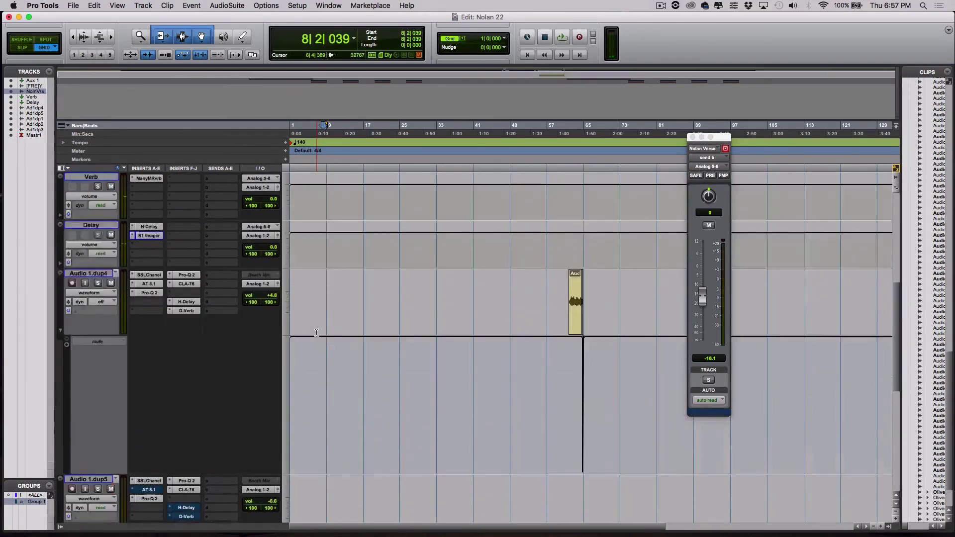
scroll(150, 463, "up", 2)
left_click(150, 463)
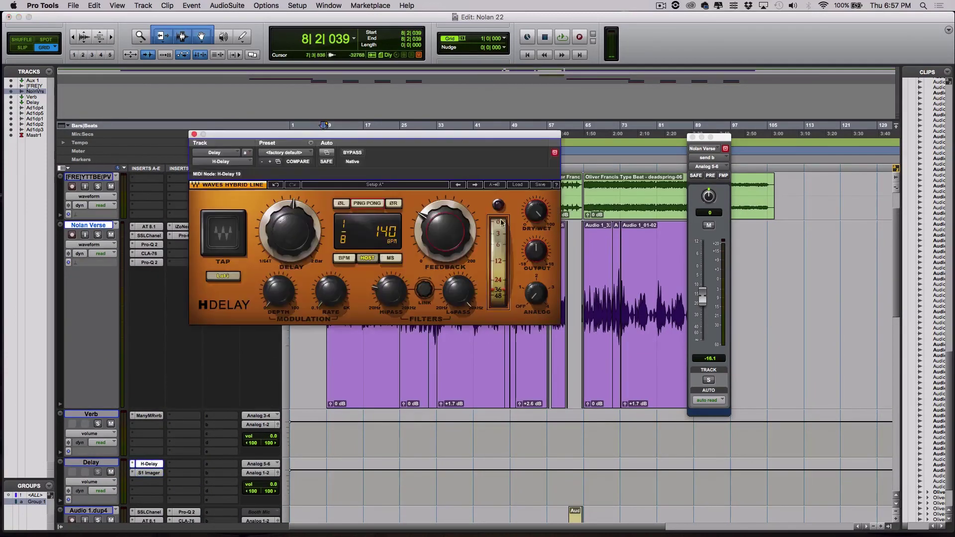
left_click_drag(445, 233, 445, 229)
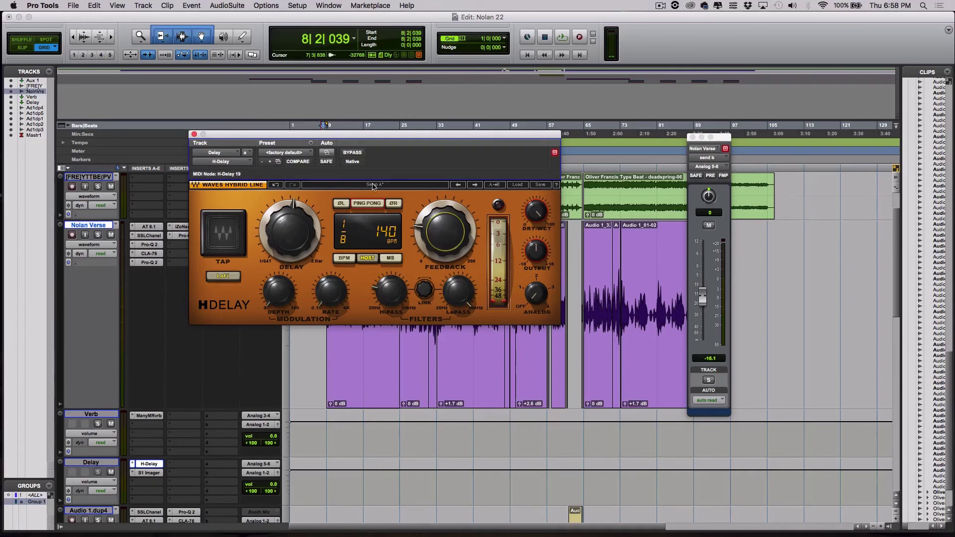
left_click(194, 135)
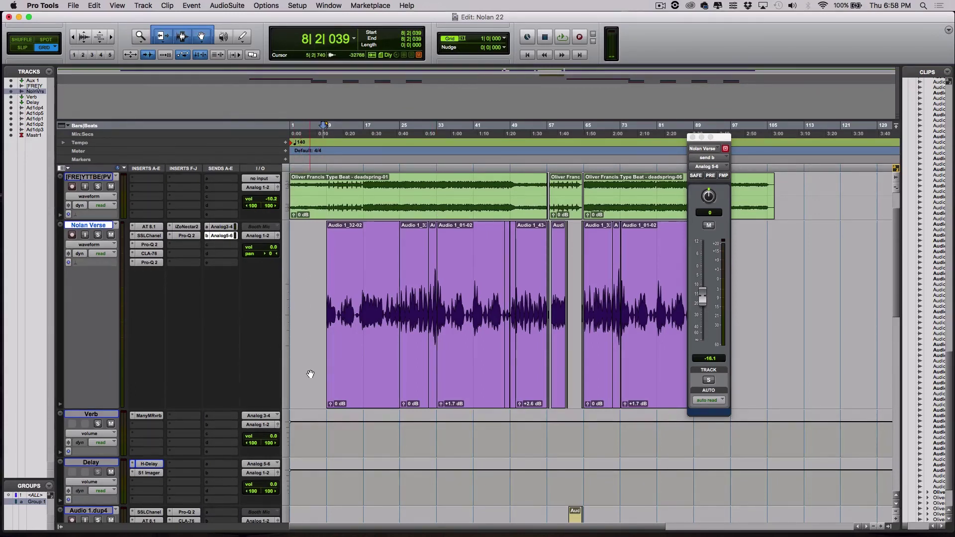
Close the Analog 5-6 send fader and play the mixed verse from bar 8.
left_click(692, 138)
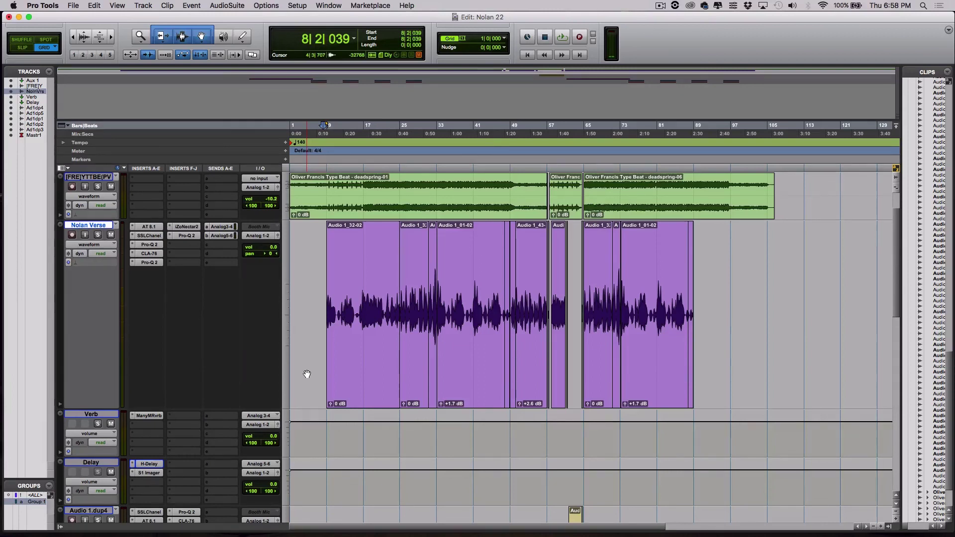
key("space")
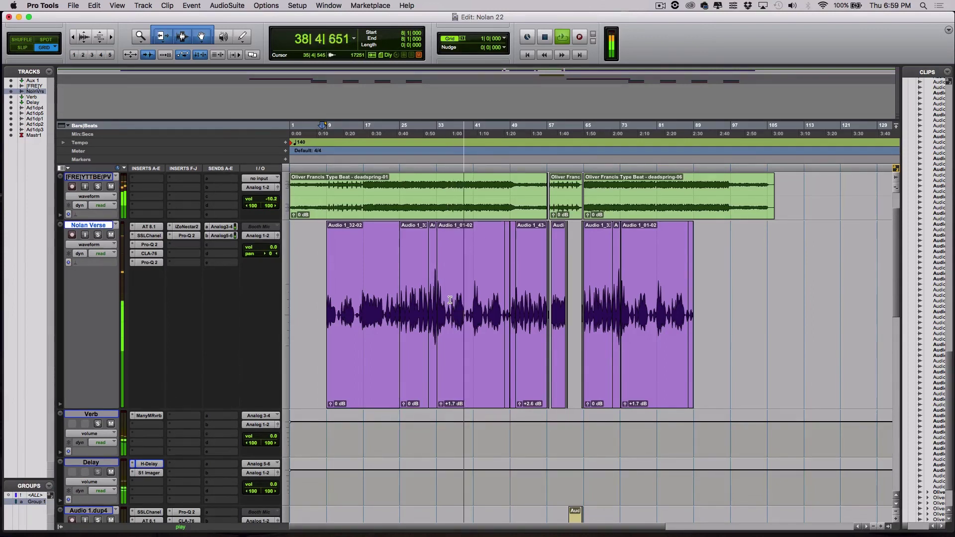
left_click(660, 5)
left_click(681, 27)
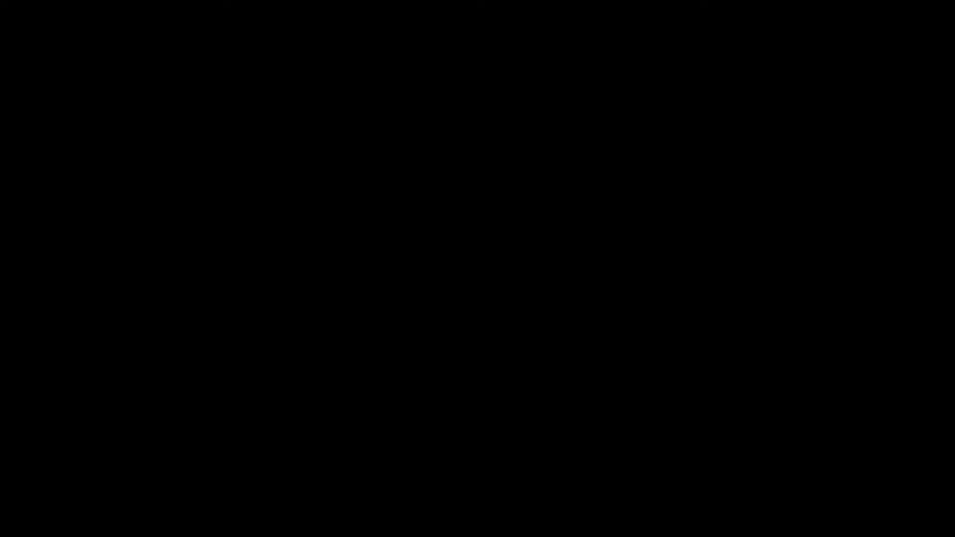